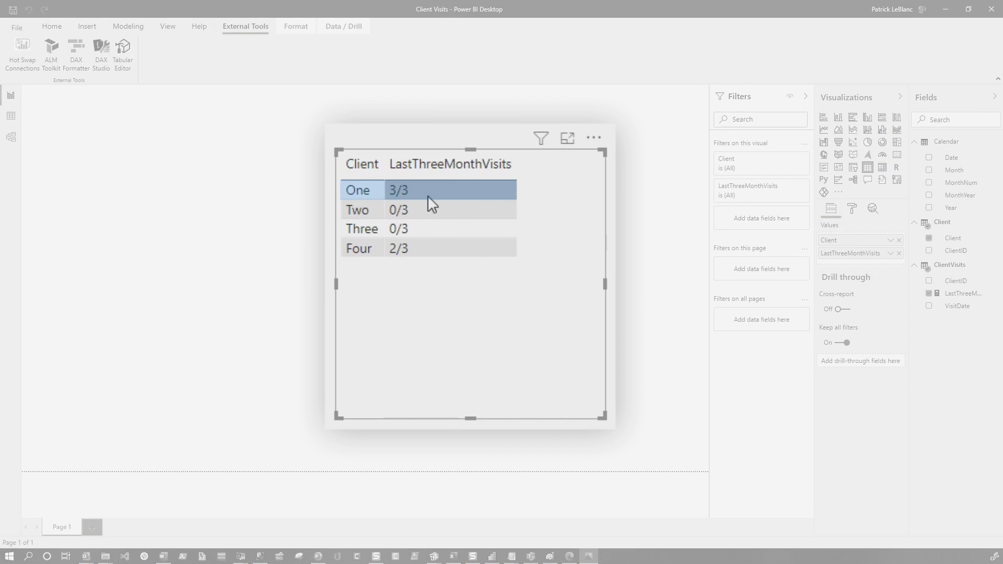
- Highlight clients Two and Three (0/3) and Four (2/3), then show the LastThreeMonthVisits formula
click(427, 209)
ctrl+click(427, 220)
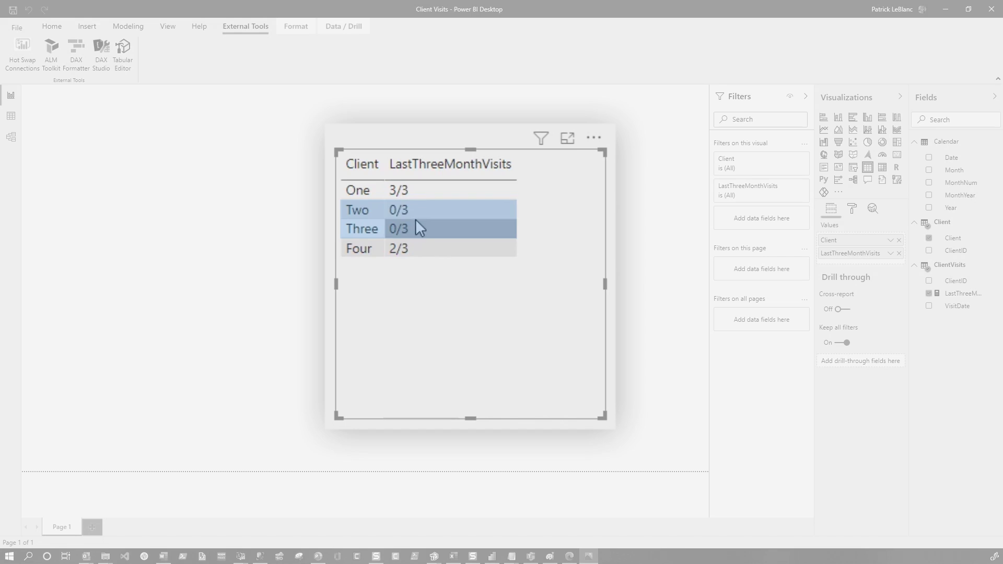
click(409, 249)
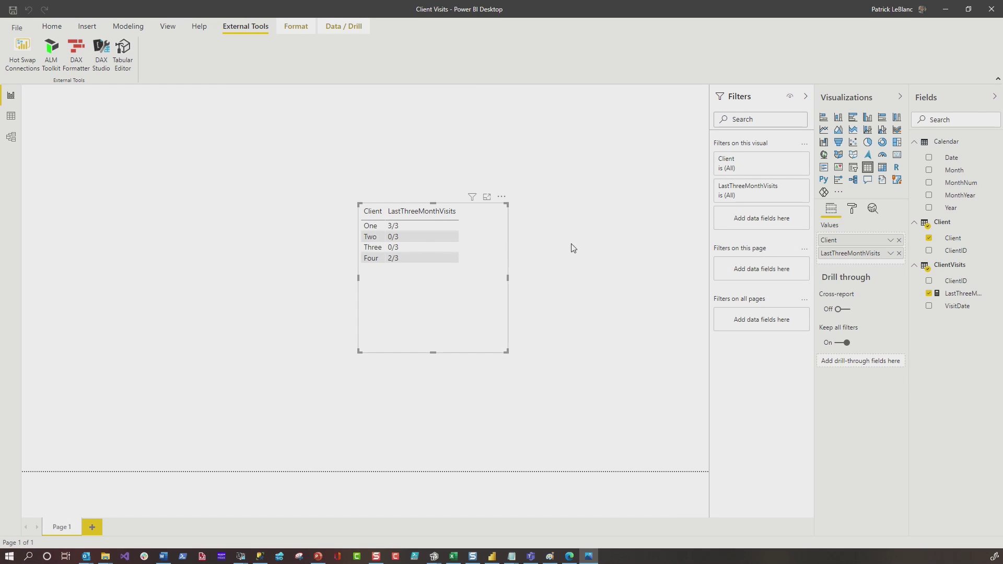
click(982, 295)
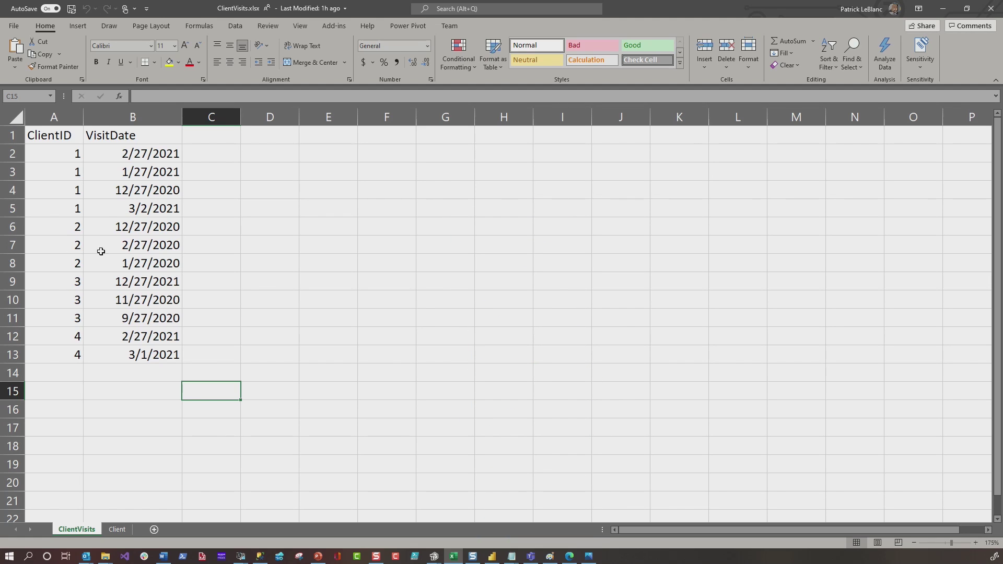
- Check the ClientVisits dates, then settle on the Client sheet listing clients One to Four
click(117, 530)
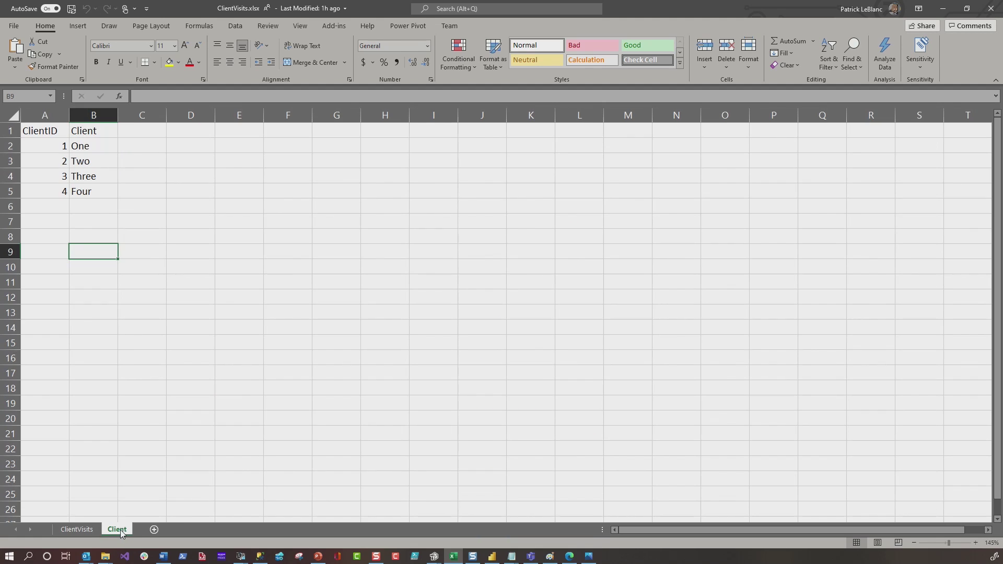
click(72, 530)
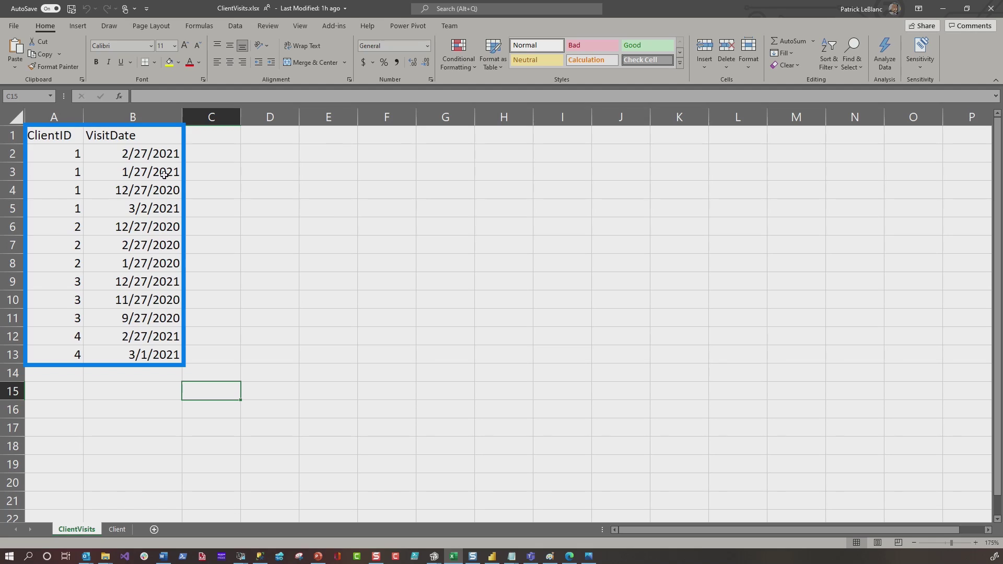
click(118, 530)
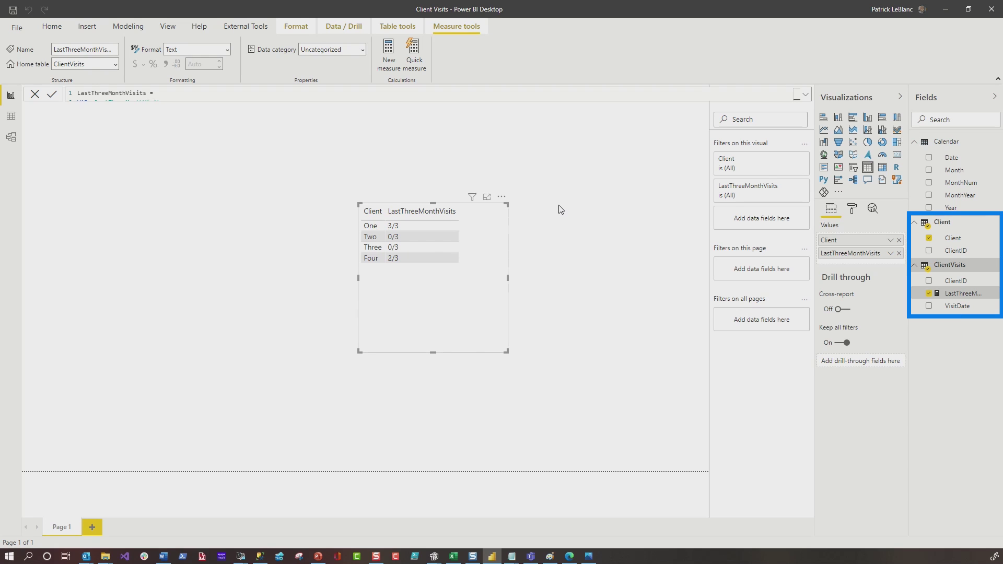
- Bring up the actions menu for the ClientVisits table in the Fields pane
right_click(951, 268)
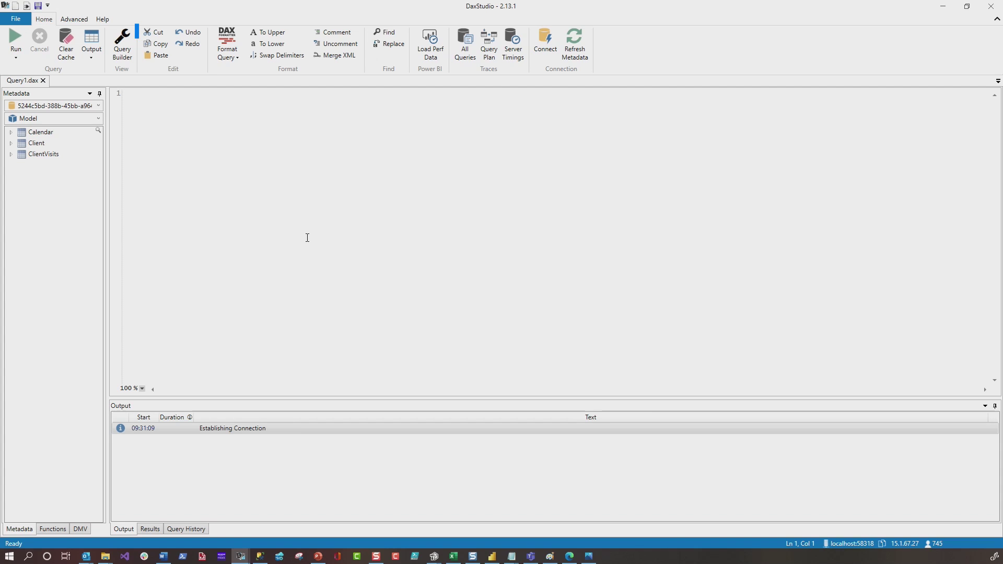
- Use Query Builder to add Client[Client] as an output column, generate the query, and run it
click(122, 45)
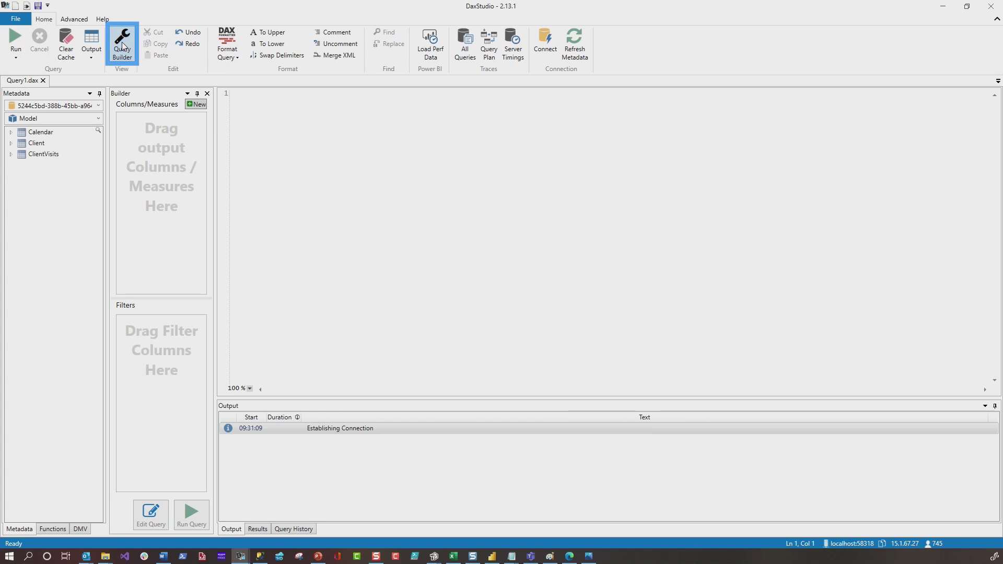
click(10, 143)
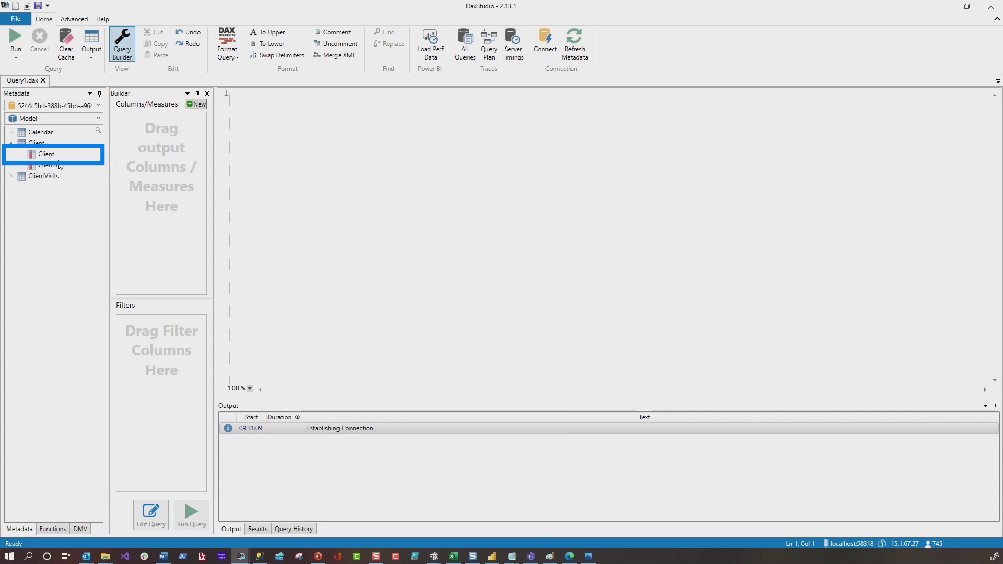
drag(53, 157, 165, 145)
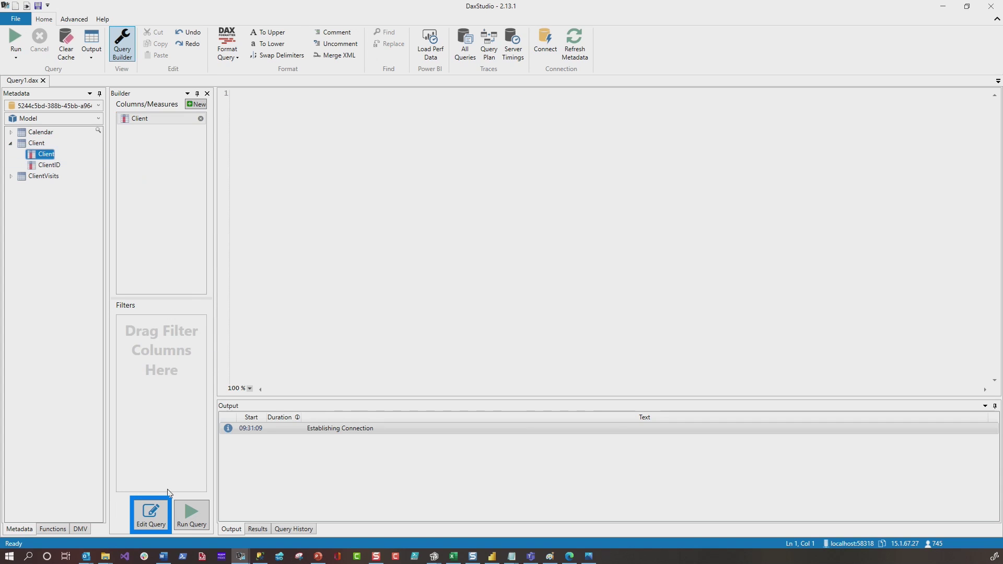
click(161, 510)
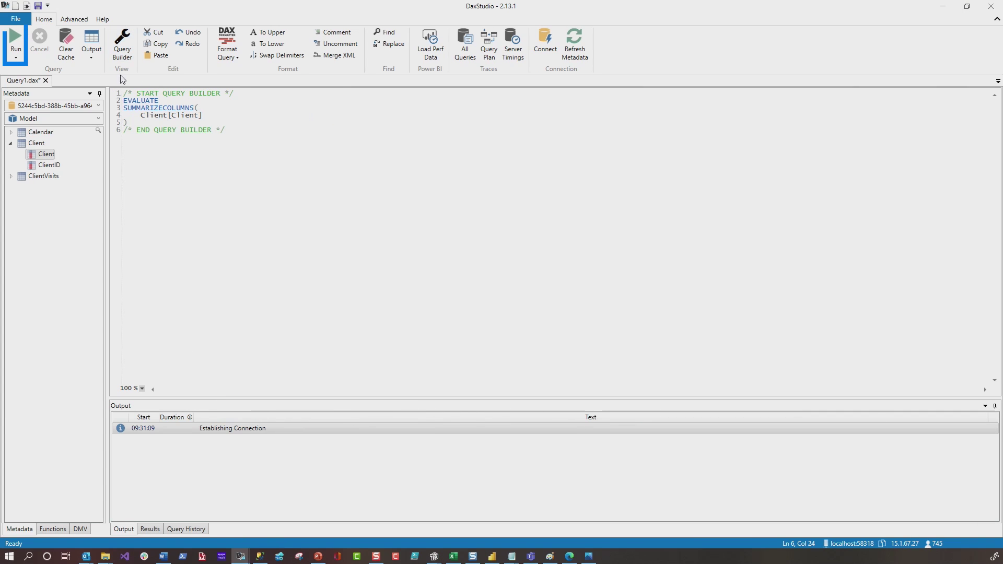
click(15, 39)
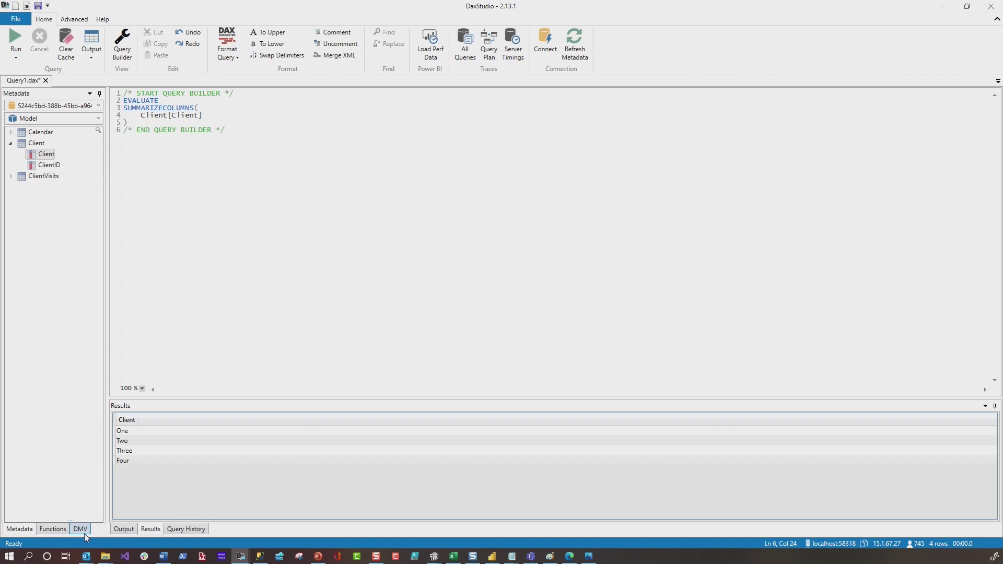
- Browse the DAX function list, expanding and collapsing DATETIME, then start a function-name search
click(53, 529)
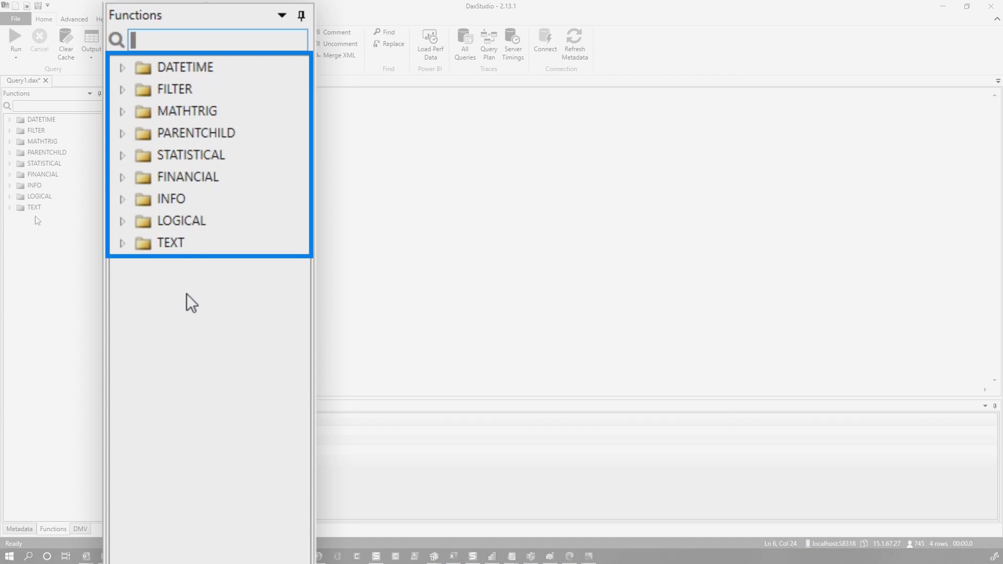
click(10, 121)
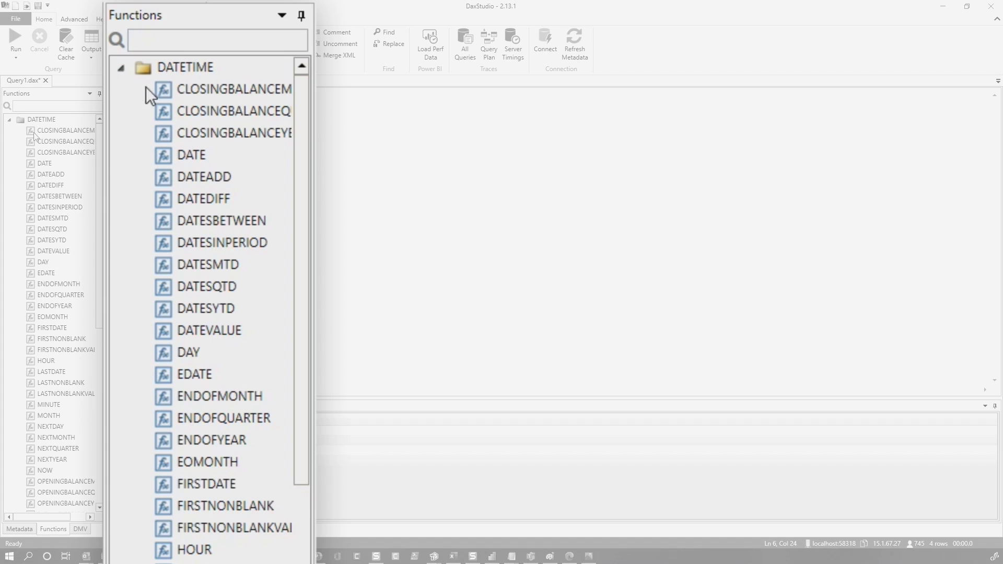
click(10, 120)
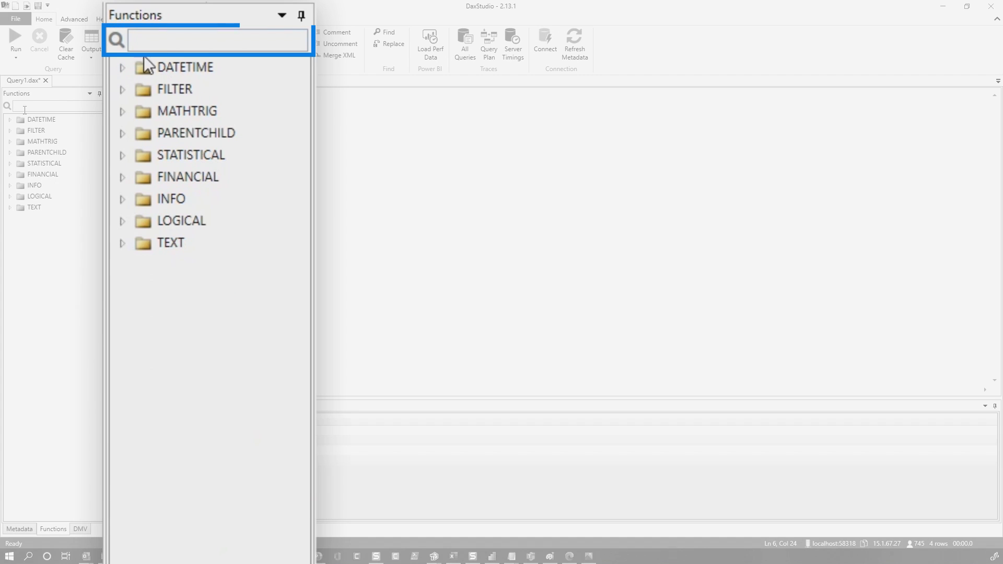
click(26, 106)
text(su)
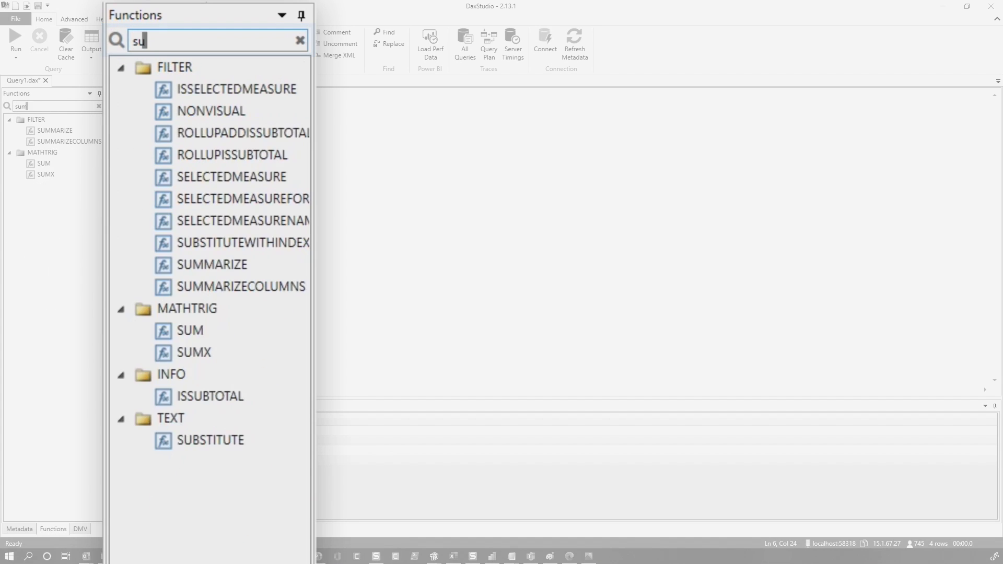
text(mm)
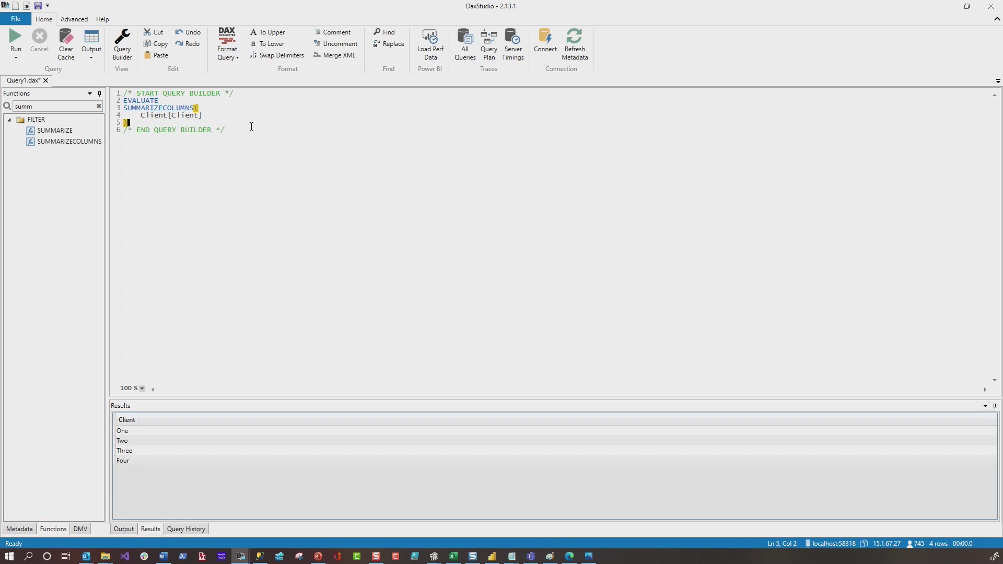
- Insert the SUMMARIZECOLUMNS template on new line 8 and view its dax.guide documentation
click(250, 129)
key(Return)
key(Return)
click(86, 142)
double_click(86, 142)
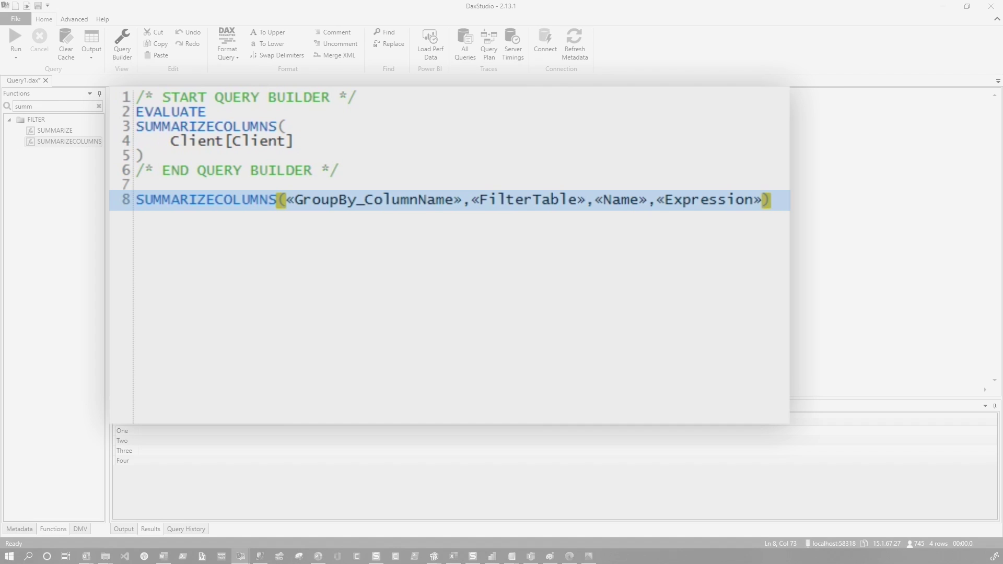
click(280, 208)
text(()
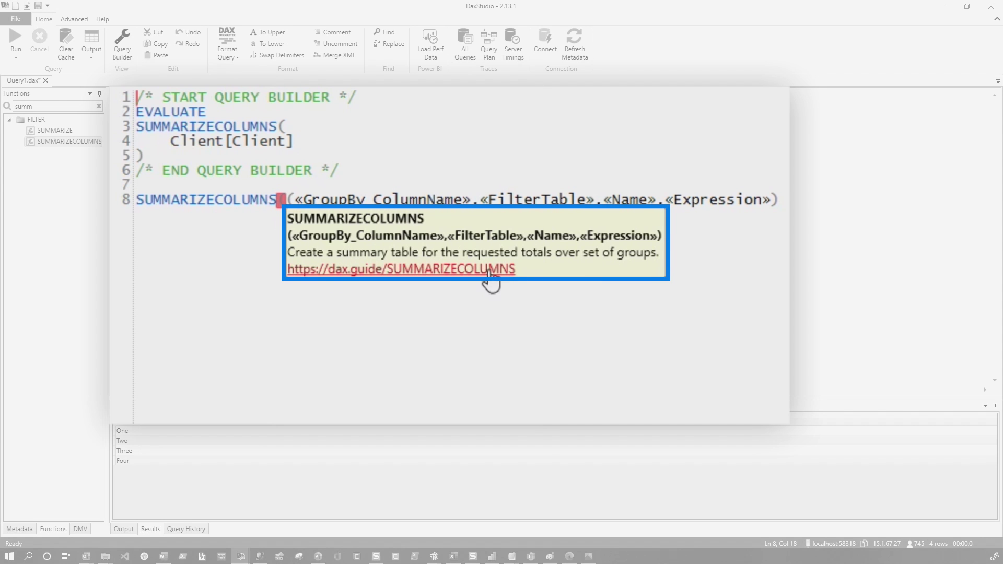
click(459, 271)
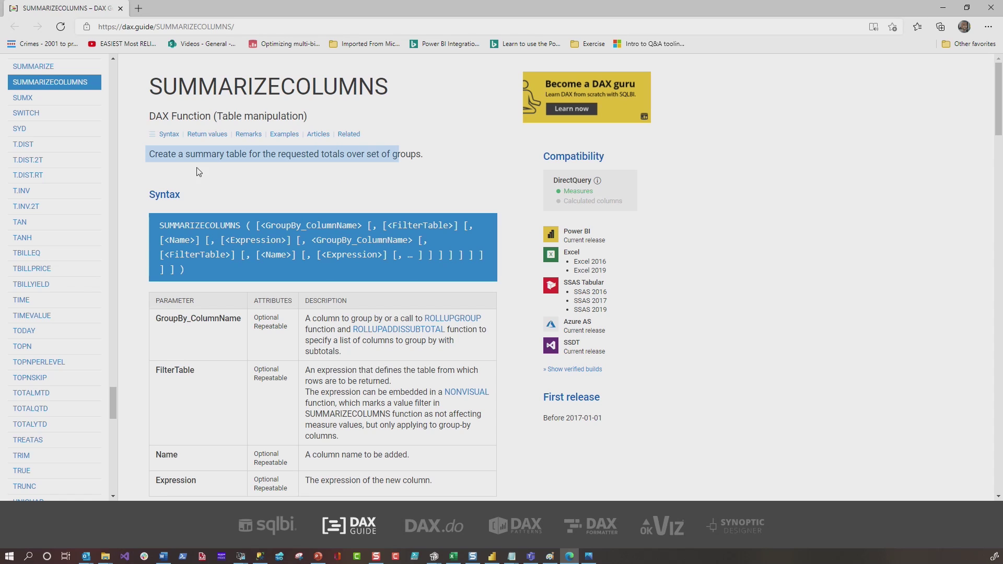
scroll(438, 204, down, 2)
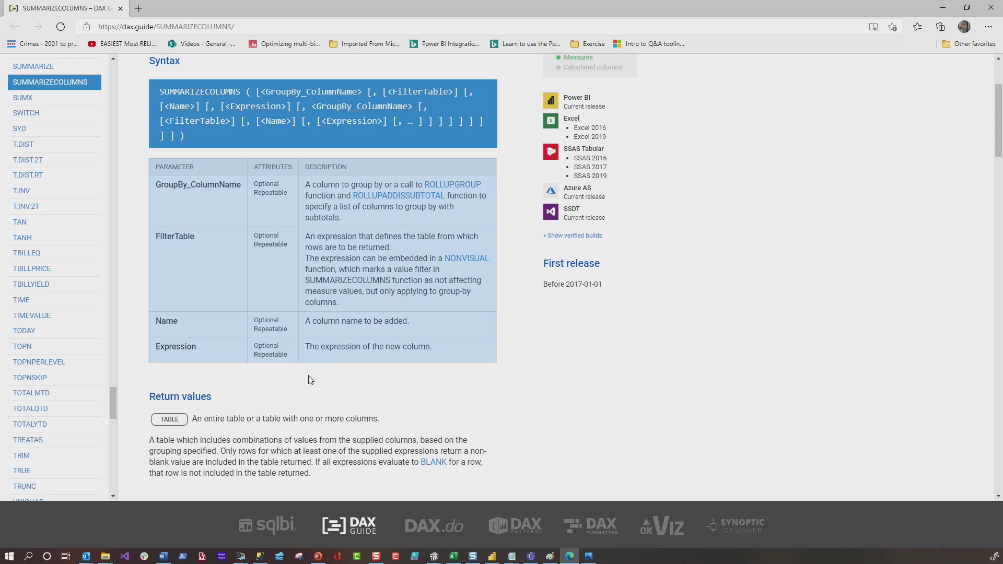
scroll(300, 355, down, 1)
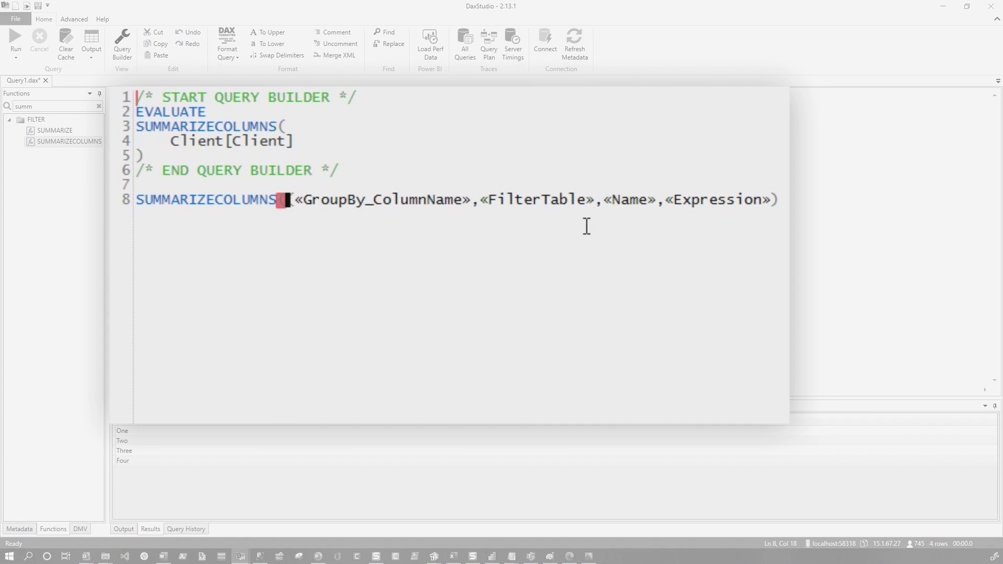
- Add a Visits argument after Client[Client] using COUNTROWS of ClientVisits, removing leftover template text
drag(478, 201, 770, 200)
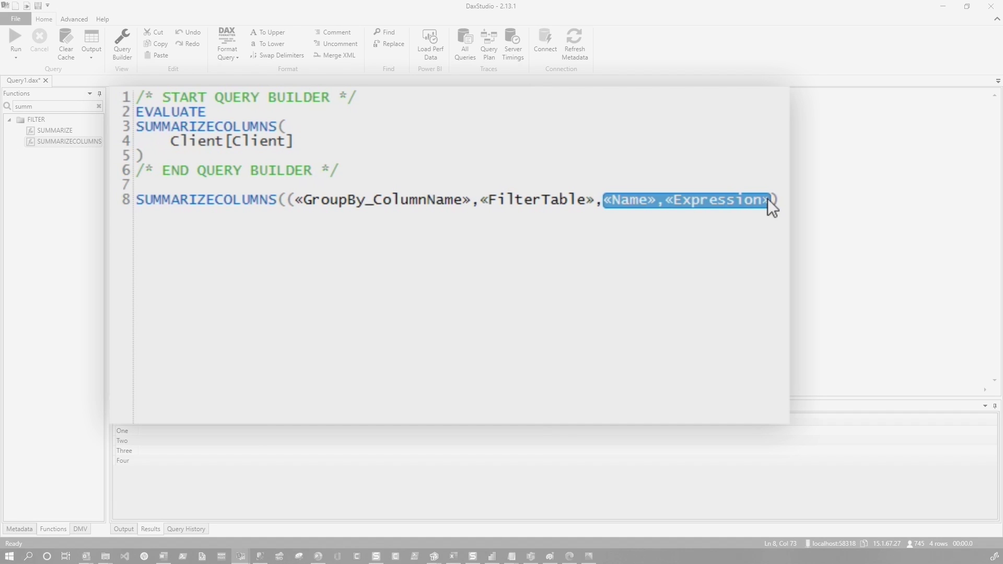
click(307, 141)
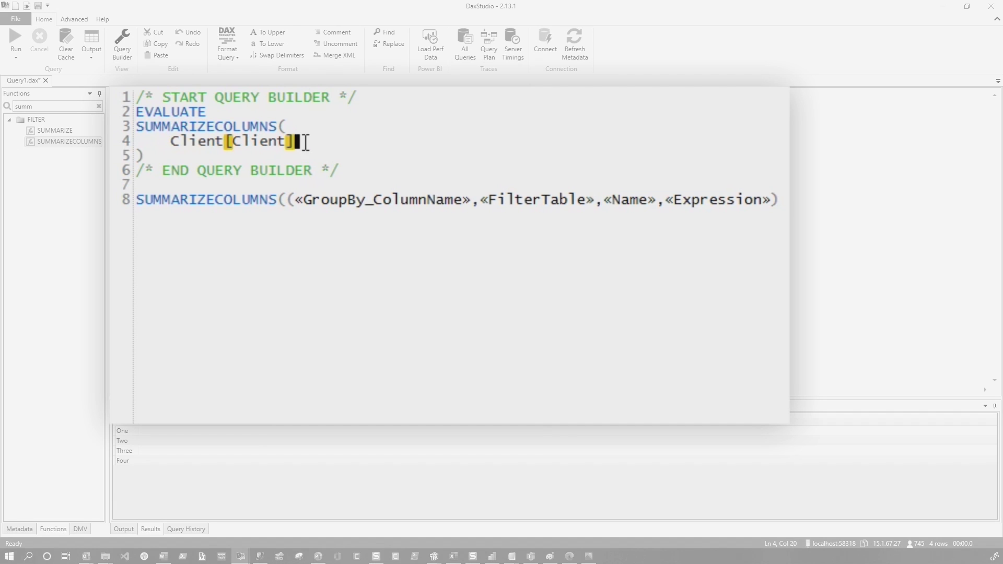
text(,)
key(Return)
text("Visits")
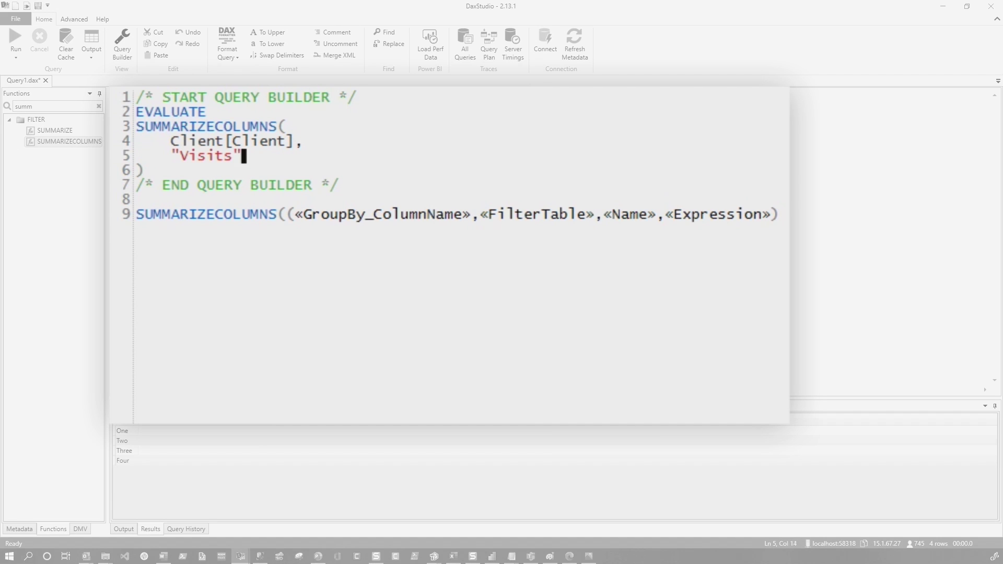
text(,)
key(Return)
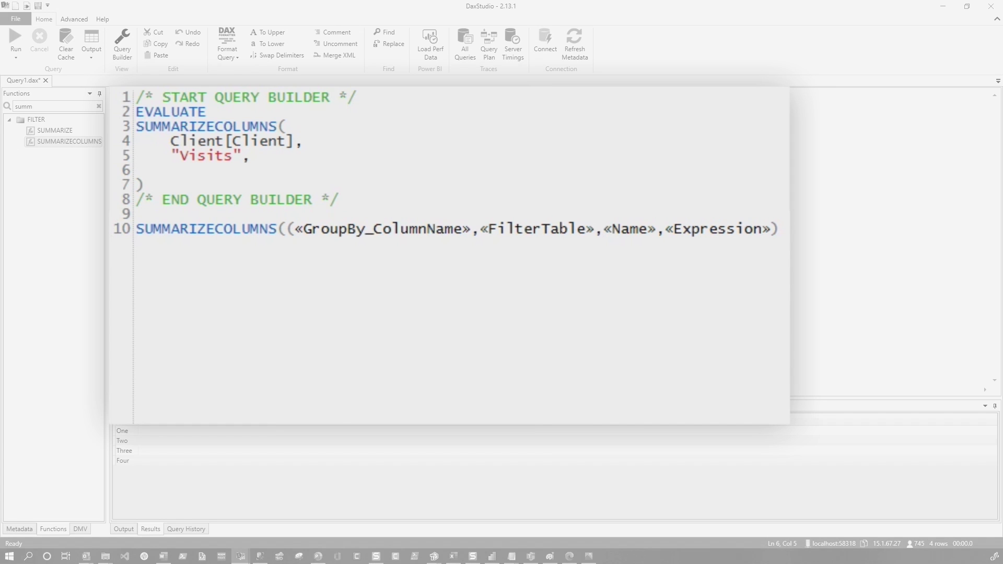
key(shift+End)
key(Delete)
key(Up)
key(Up)
key(Up)
key(End)
text(cou)
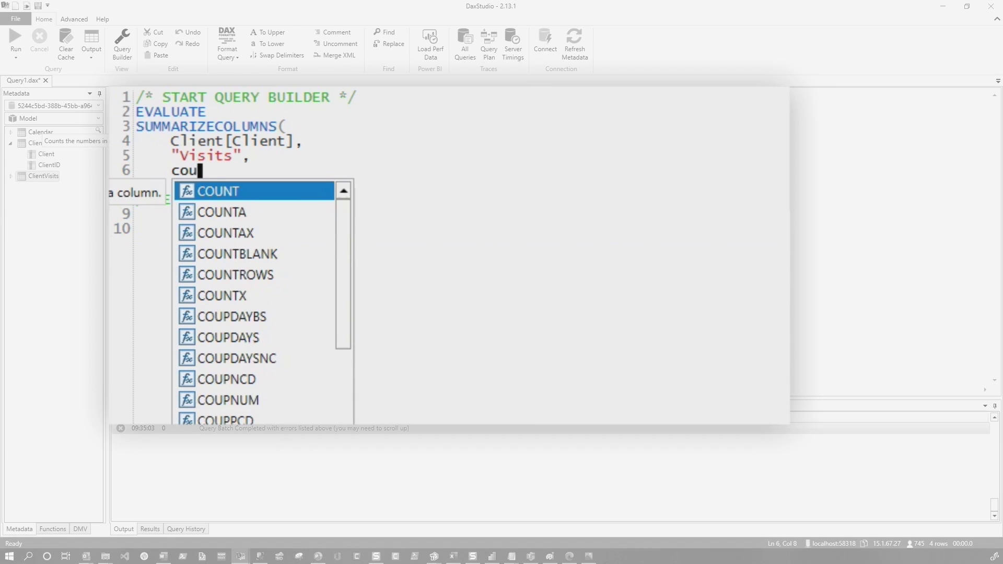
text(nt)
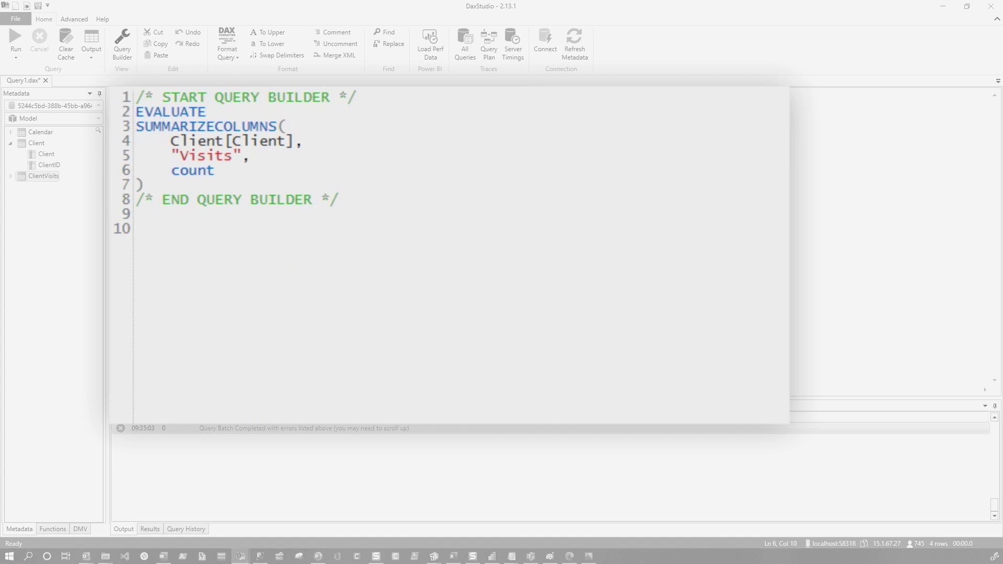
text(r()
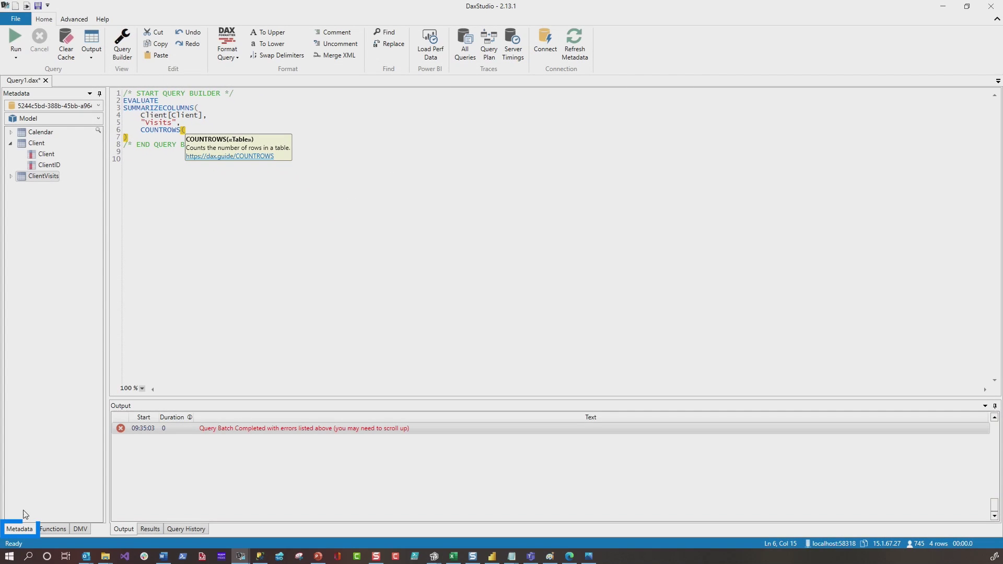
right_click(45, 180)
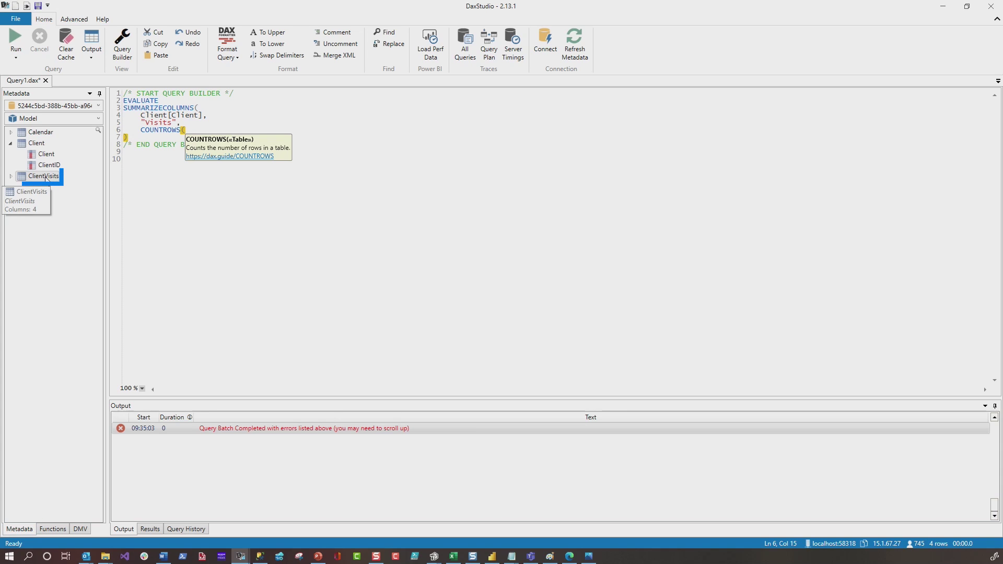
double_click(45, 177)
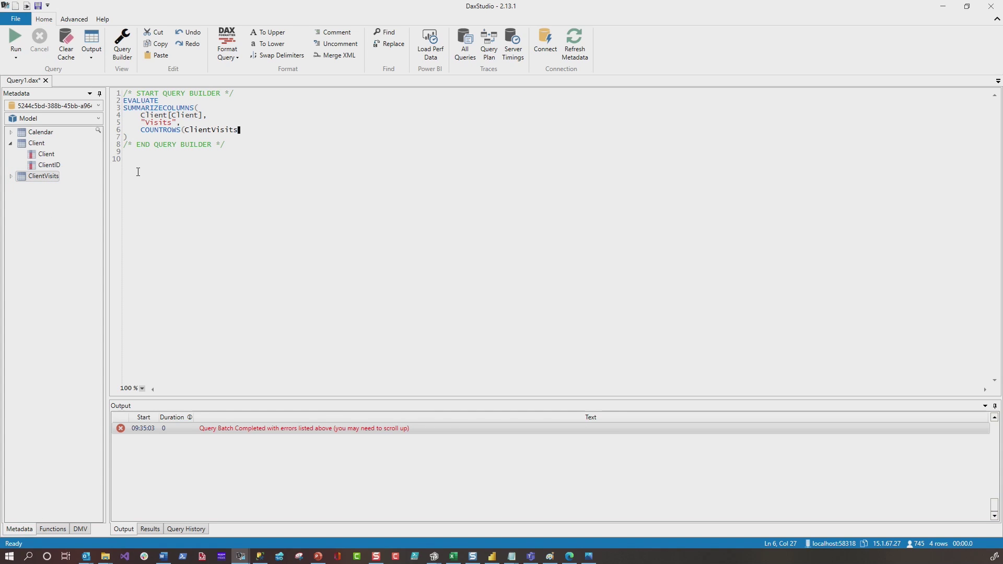
text())
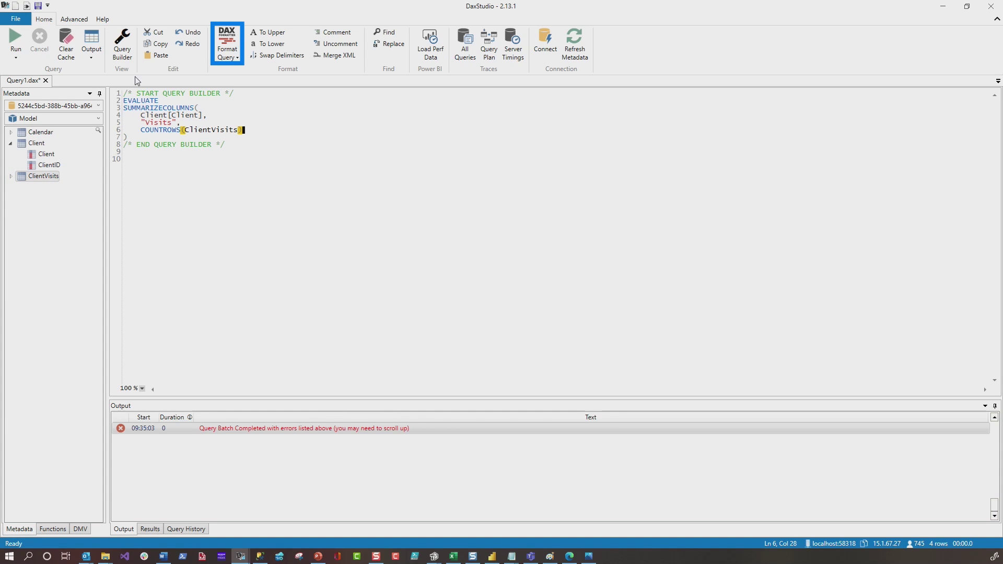
- Reformat the query in Short line style and run it for visits per client
click(230, 39)
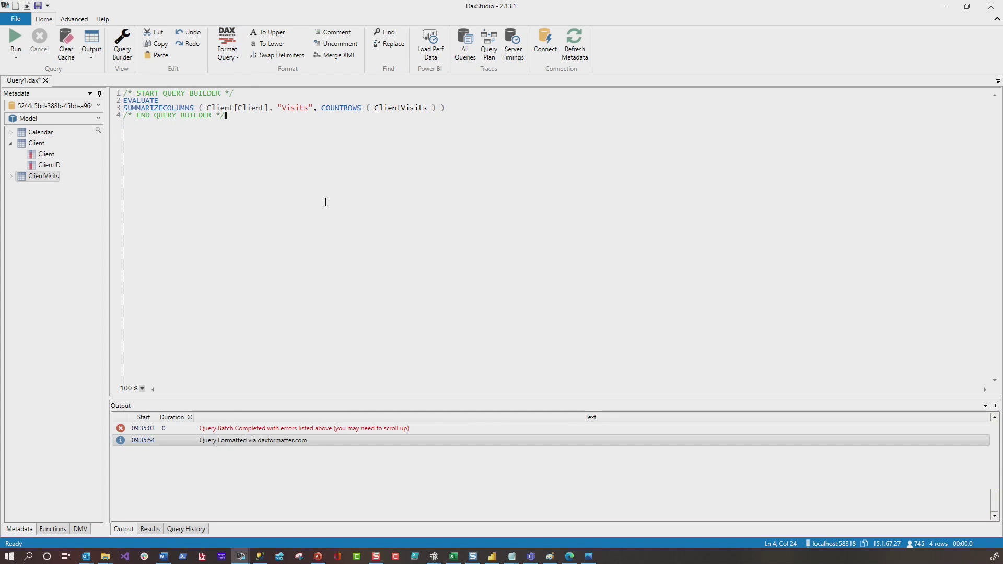
click(235, 61)
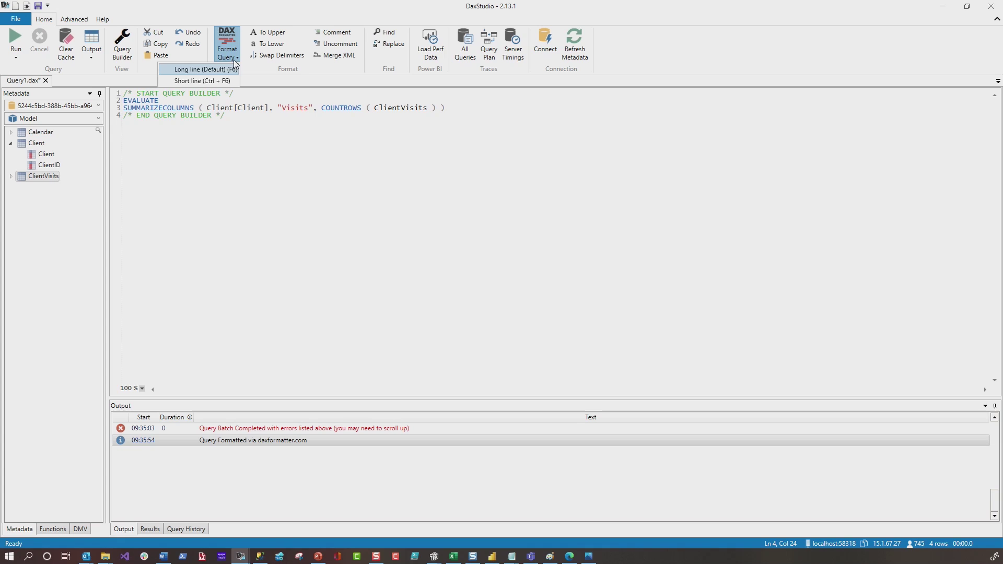
click(226, 80)
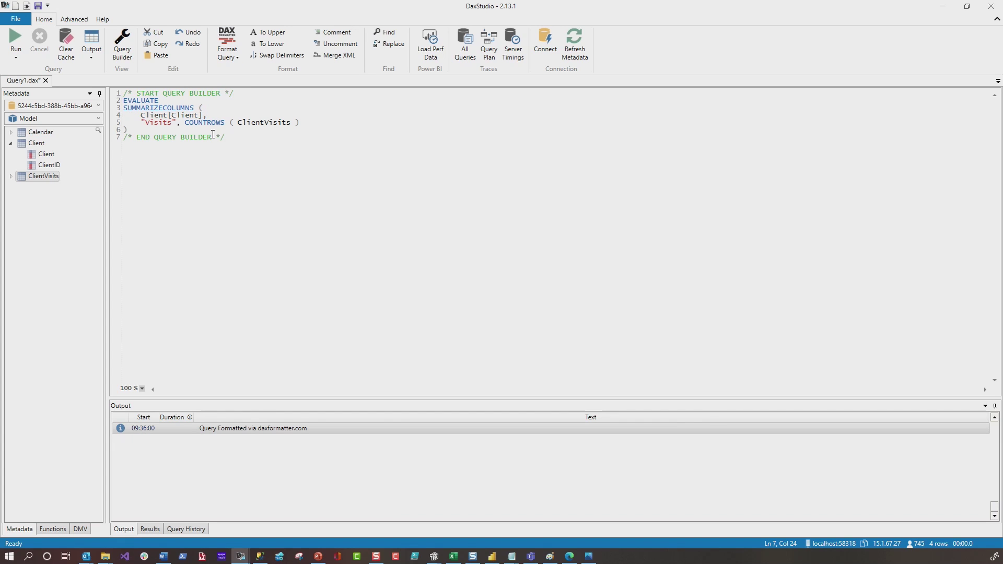
click(16, 44)
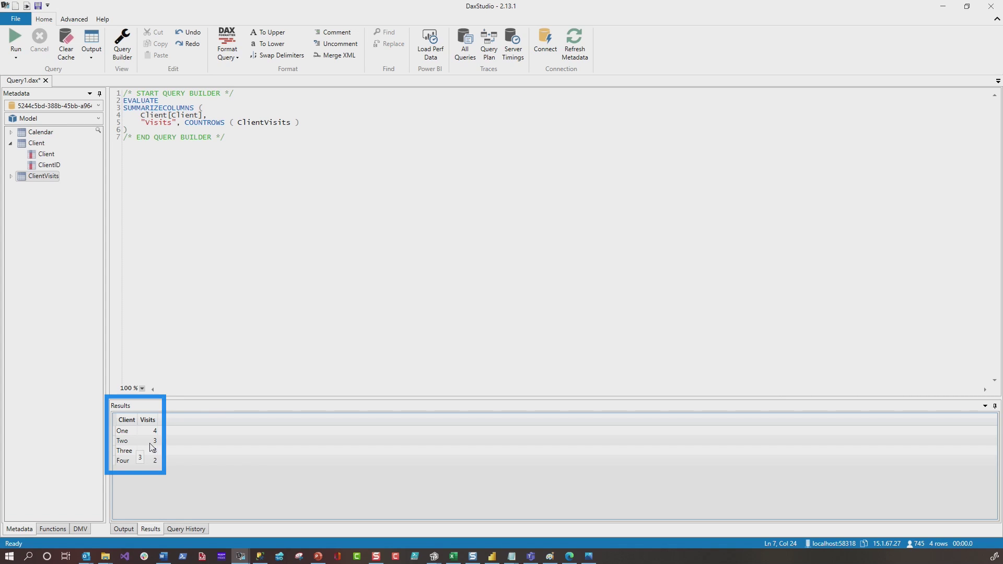
- Review the ClientVisits dates in Excel, then dock DAX Studio's Functions pane above DMV
click(453, 557)
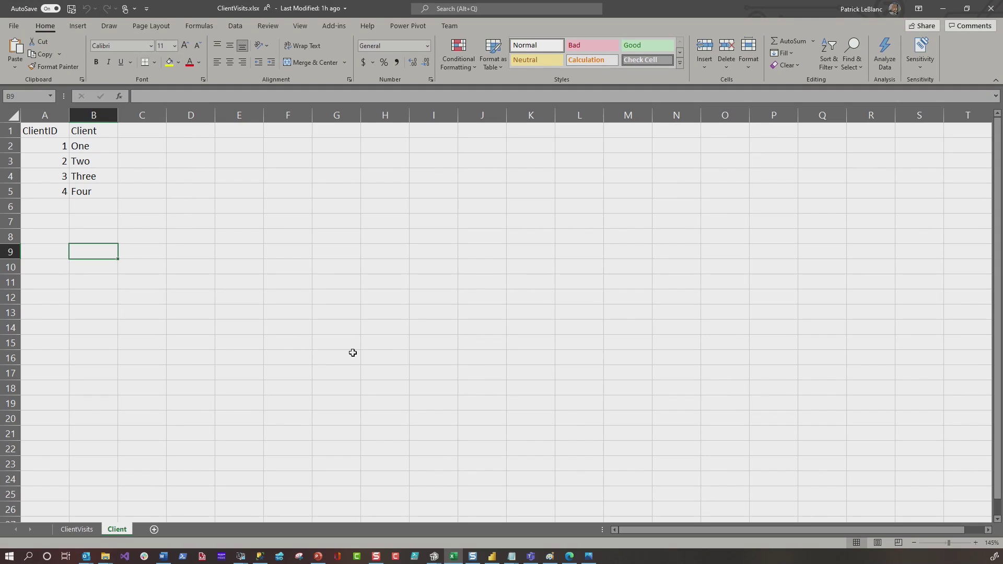
click(99, 530)
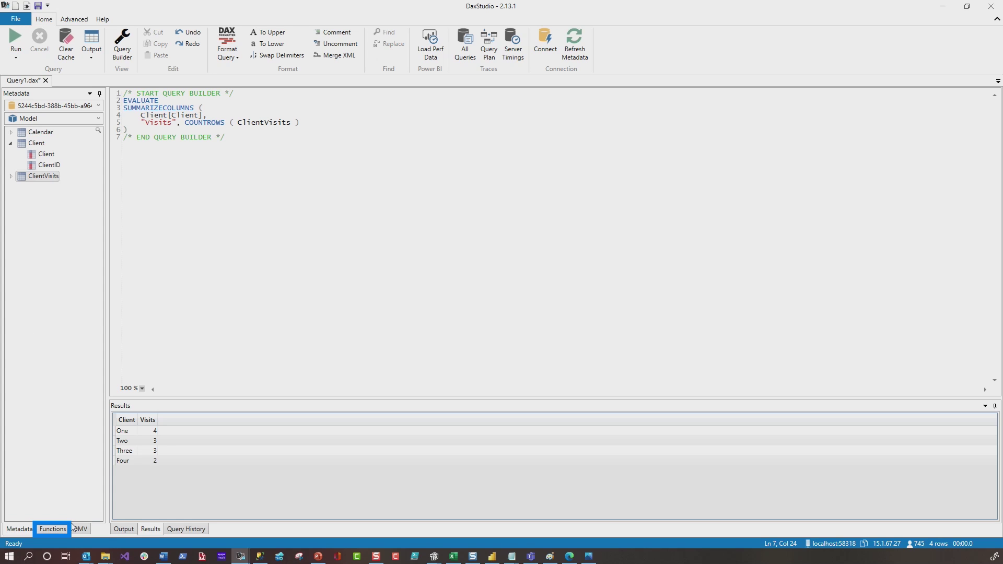
drag(70, 529, 45, 103)
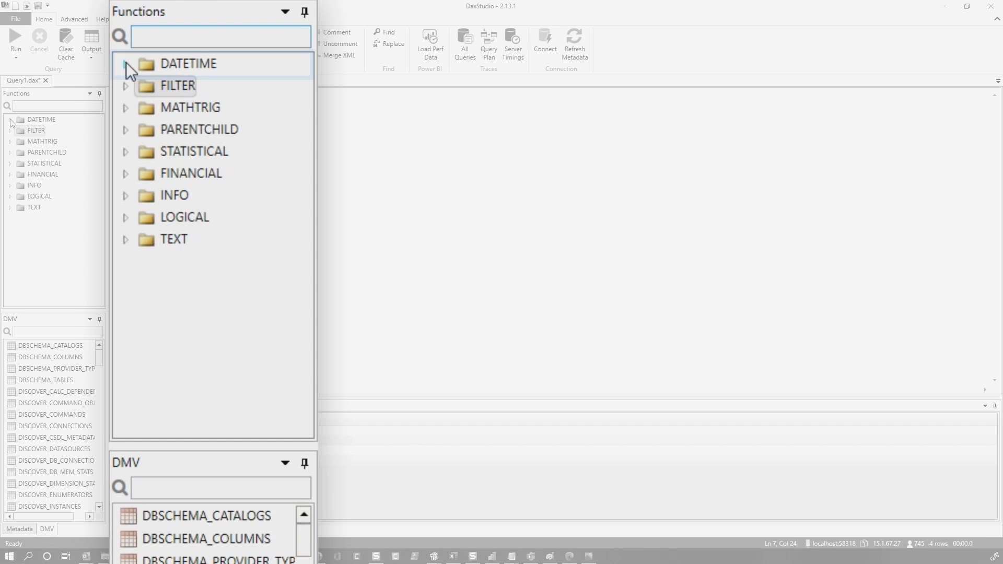
- Expand the DATETIME function category and make a blank line 5 below Client[Client]
click(11, 120)
scroll(65, 170, up, 15)
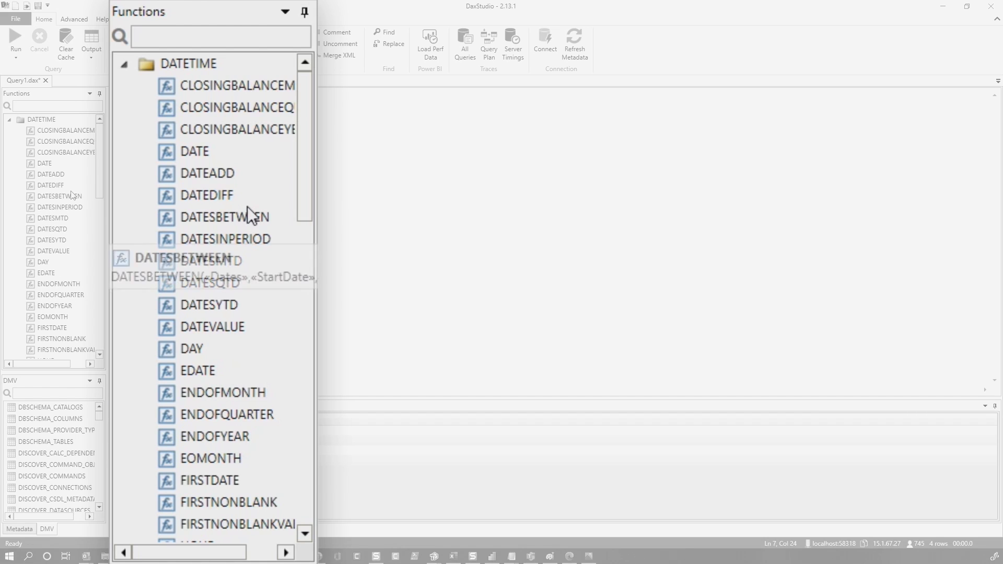
mouse_move(225, 217)
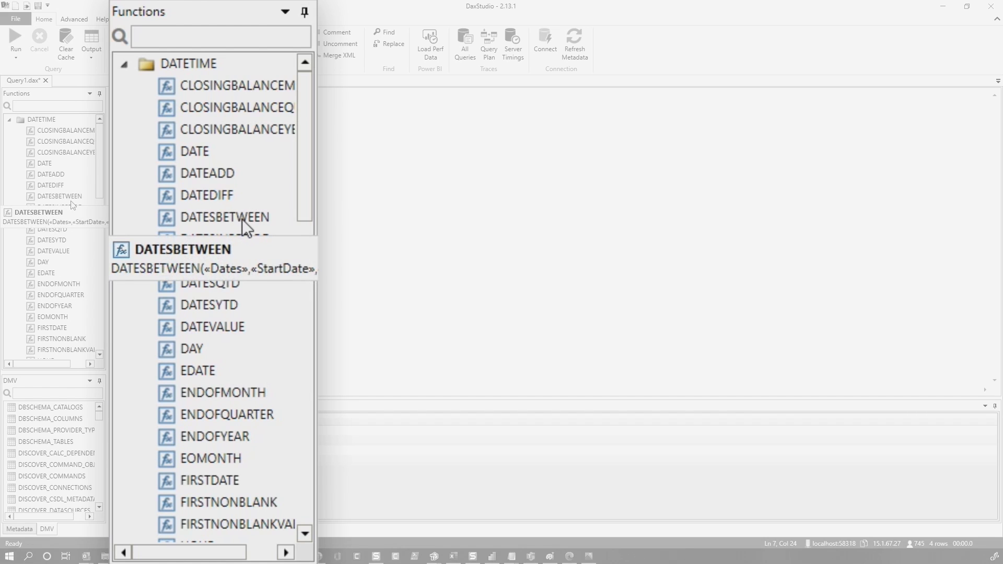
drag(242, 219, 251, 209)
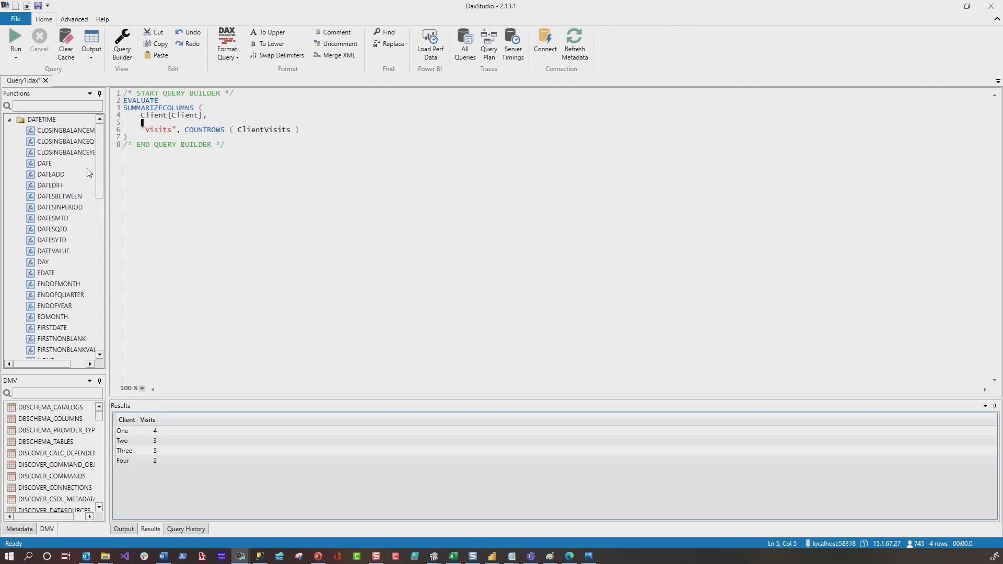
- Insert DATESINPERIOD with placeholder arguments on line 5 and check its dax.guide argument reference
double_click(61, 210)
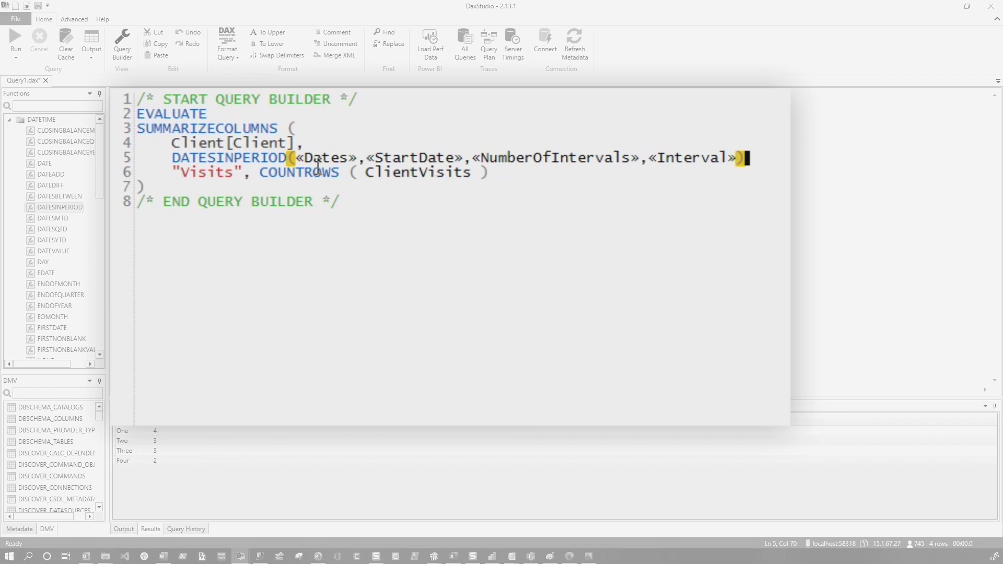
drag(295, 161, 354, 158)
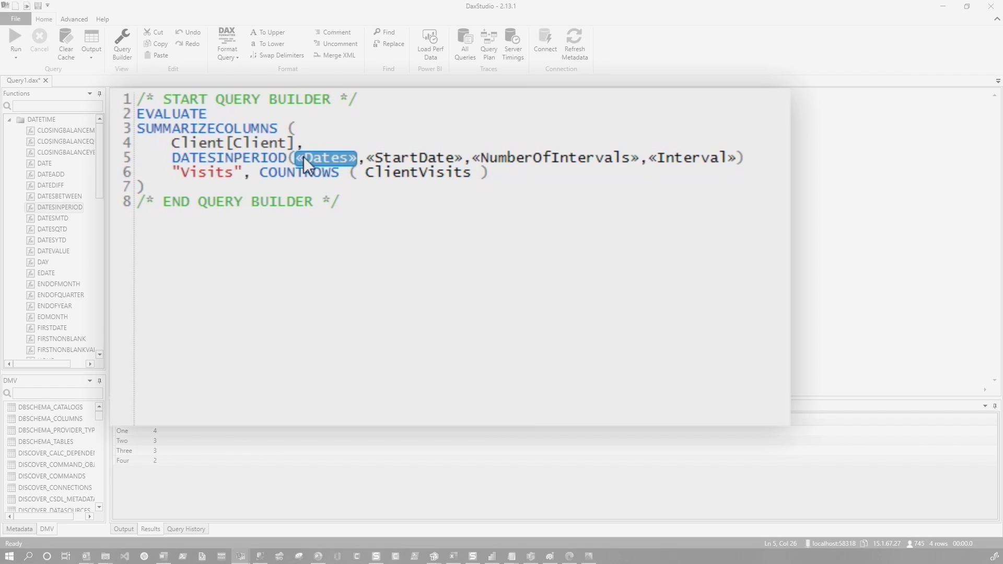
click(291, 159)
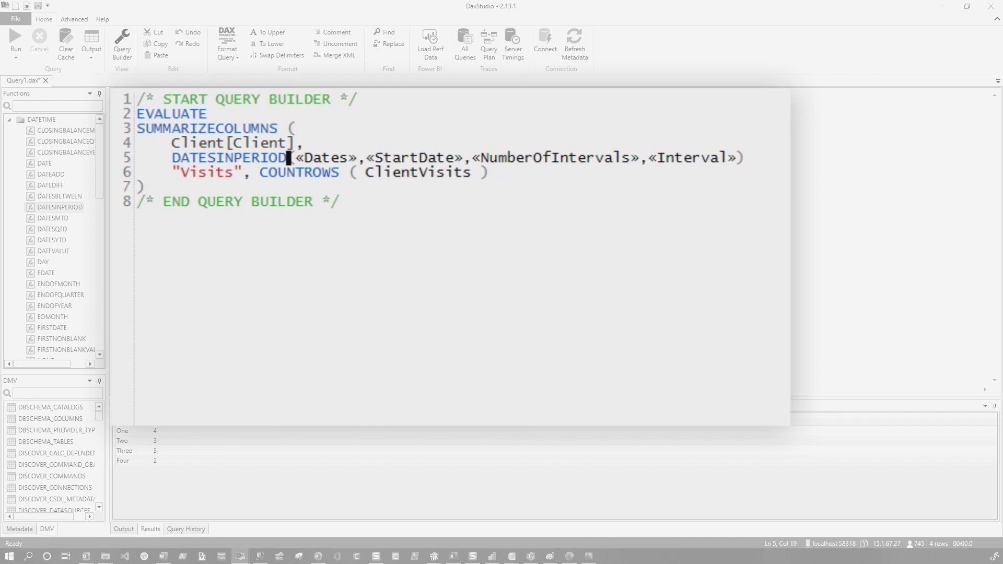
text(()
click(376, 228)
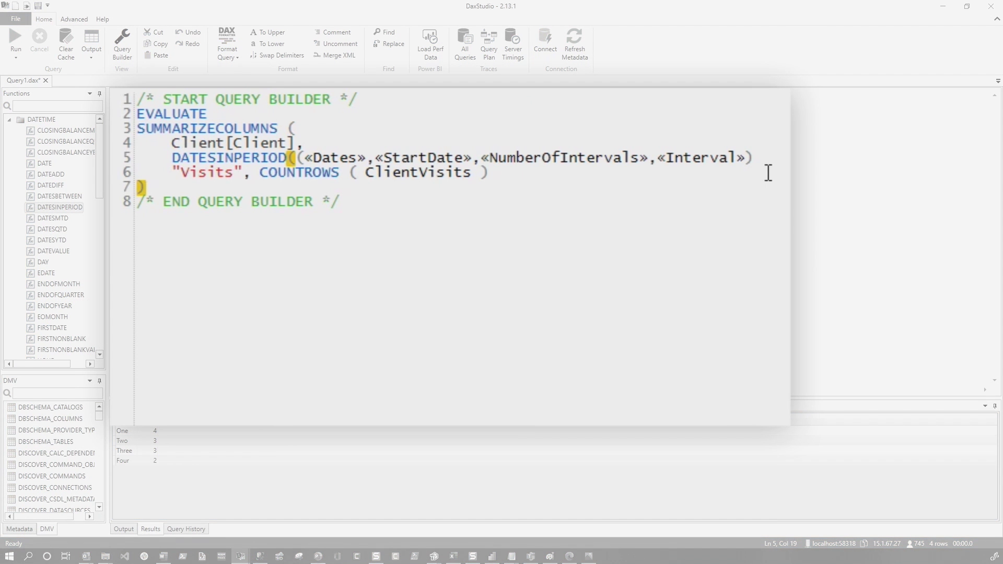
drag(768, 160, 601, 167)
text(ca)
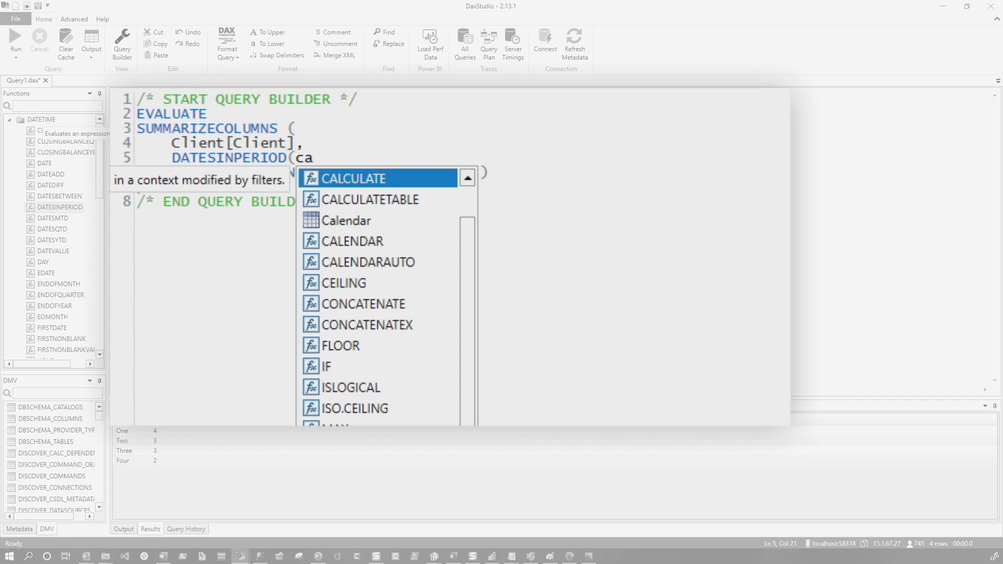
- Complete DATESINPERIOD('Calendar'[Date], TODAY(), -3, MONTH), format and rerun: One 4, Two 1, Four 2
key(Down)
key(Down)
key(Tab)
text([Date], )
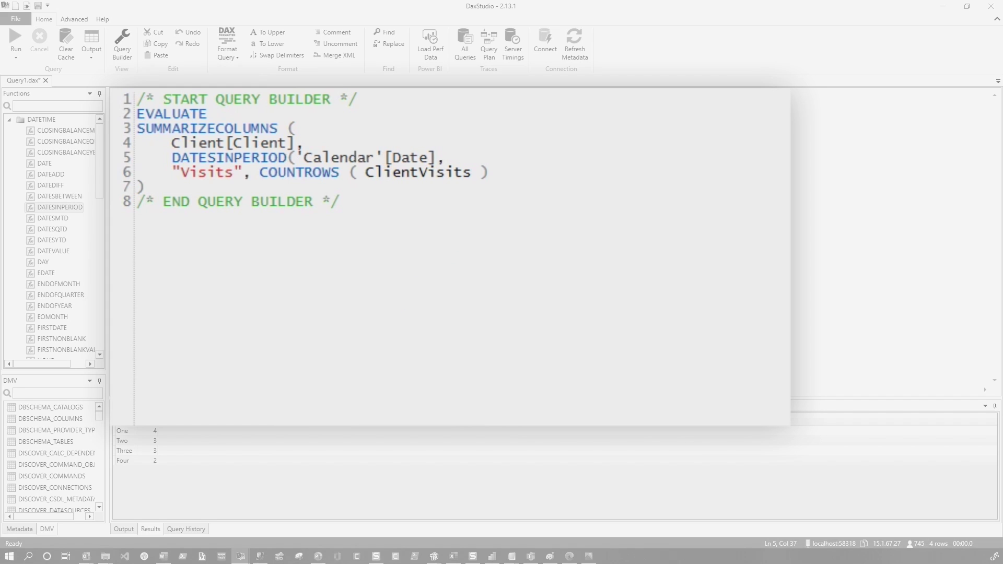
text(to)
key(Tab)
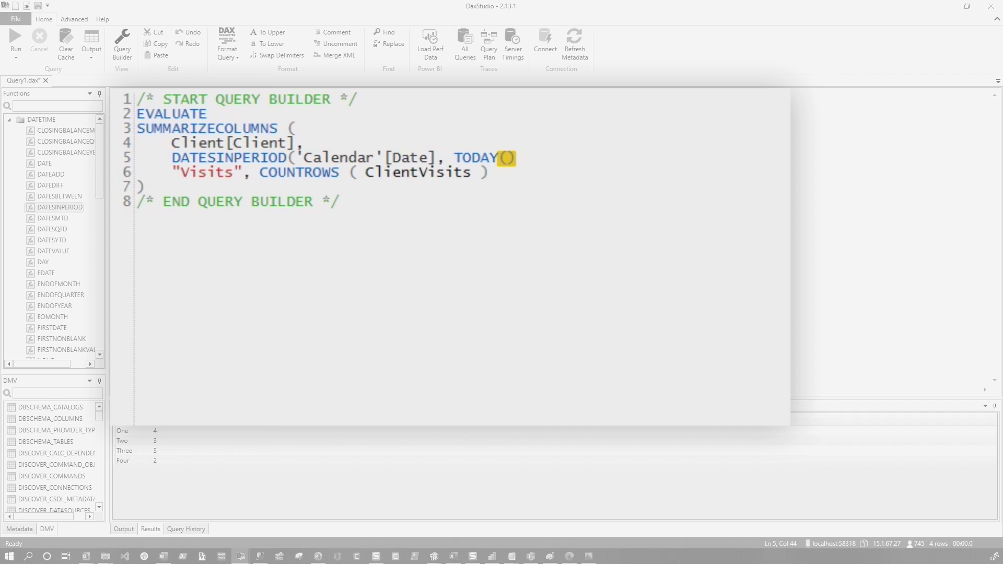
text(, -3, M)
text(ONTH)
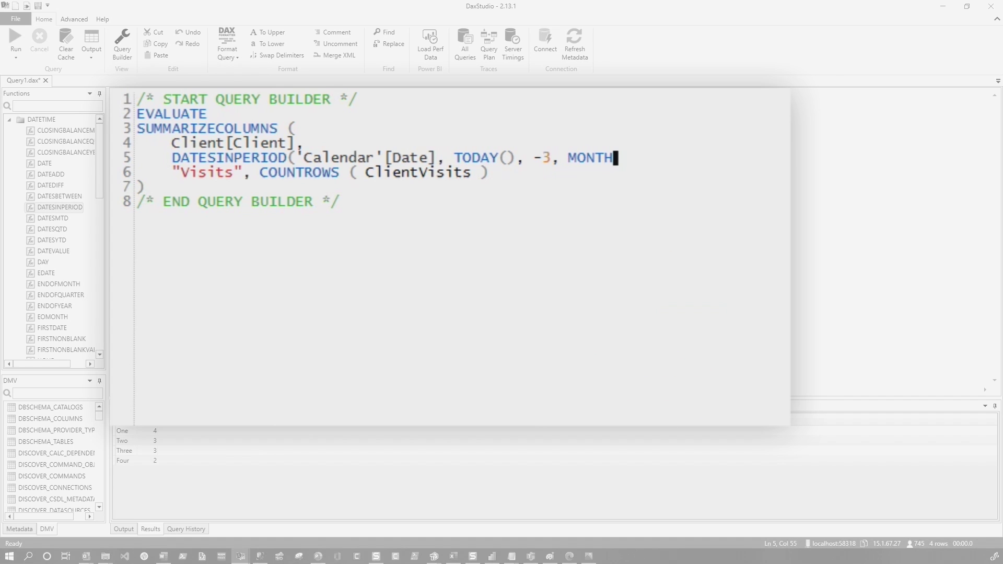
text(),)
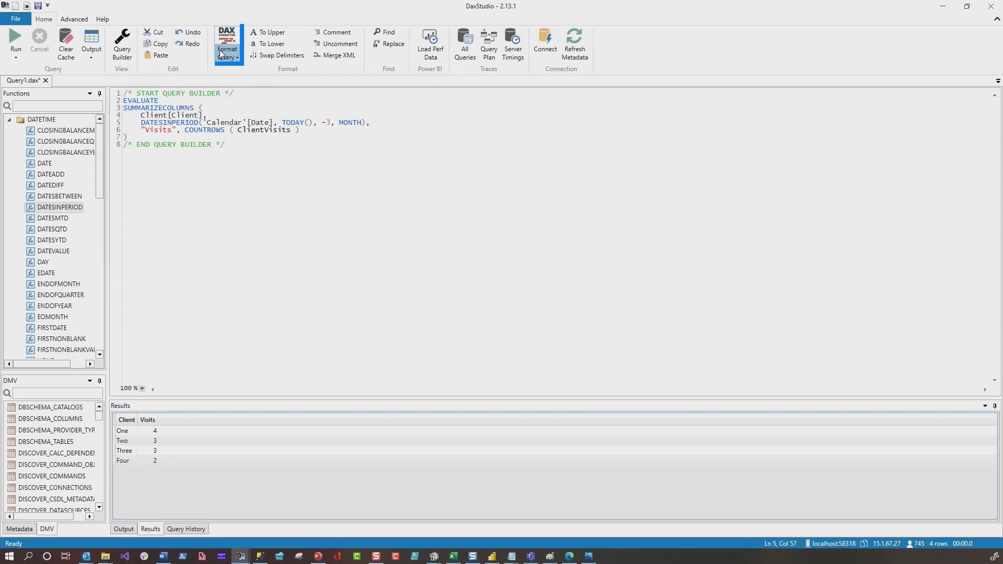
click(223, 40)
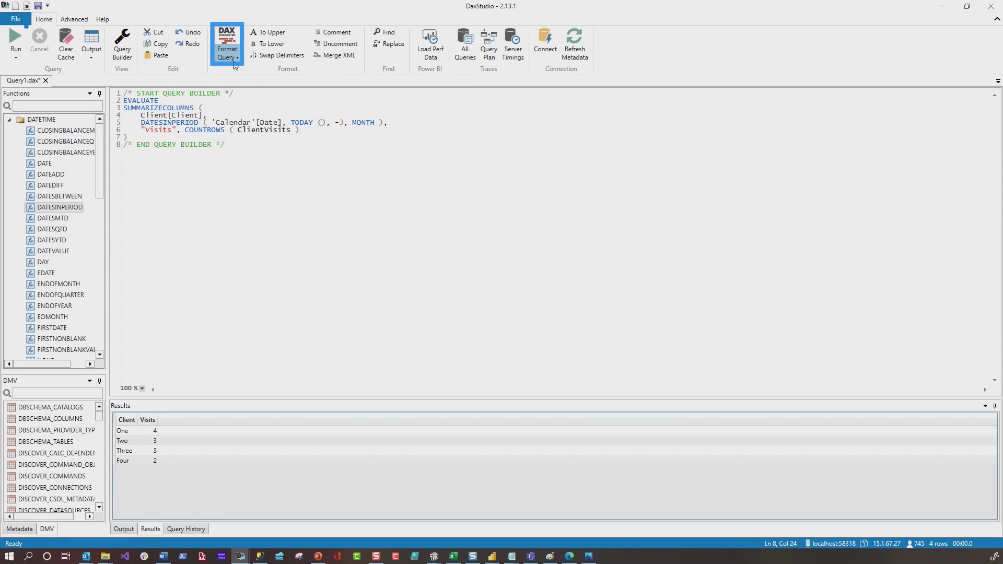
click(16, 39)
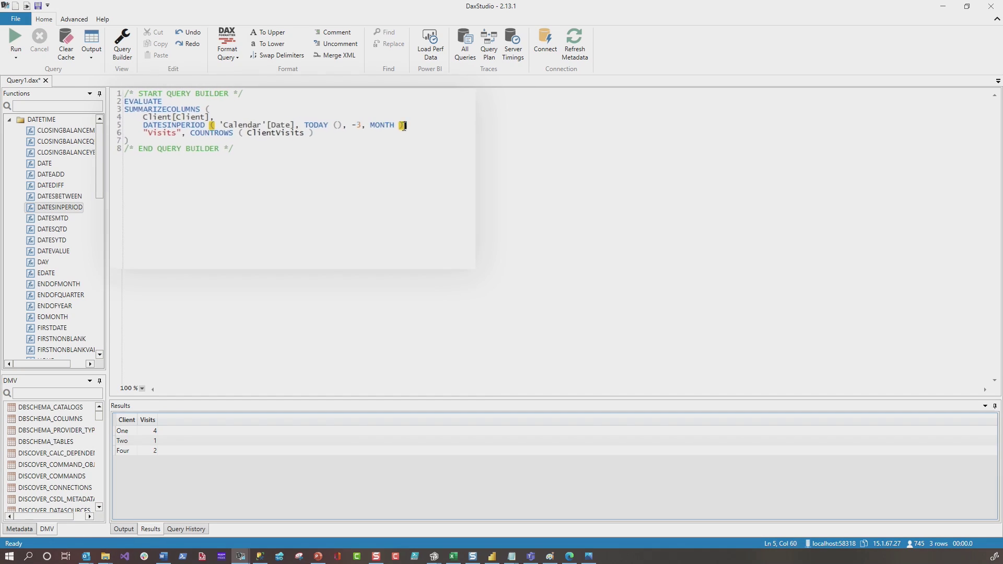
drag(657, 156, 171, 156)
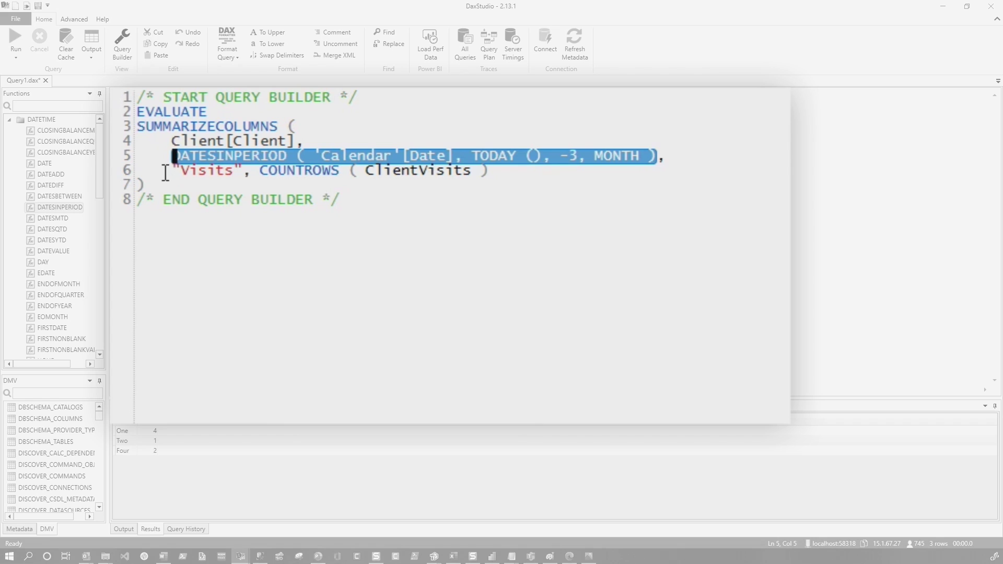
- Evaluate DATESINPERIOD alone in a new query and confirm the dates end at 3/2/2021
click(28, 6)
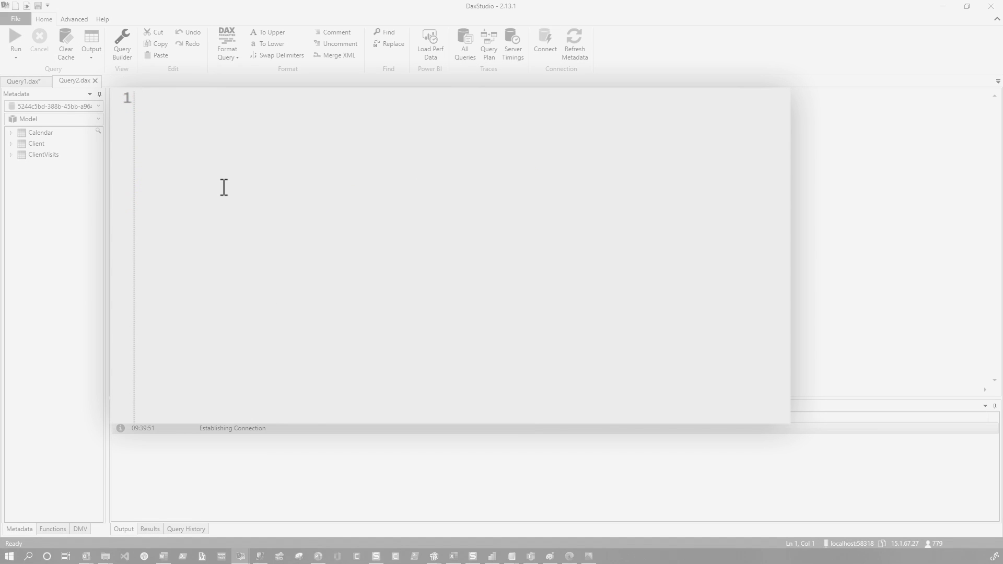
text(EV)
key(Tab)
key(Return)
text(DATESINPERIOD ( 'Calendar'[Date], TODAY (), -3, MONTH ))
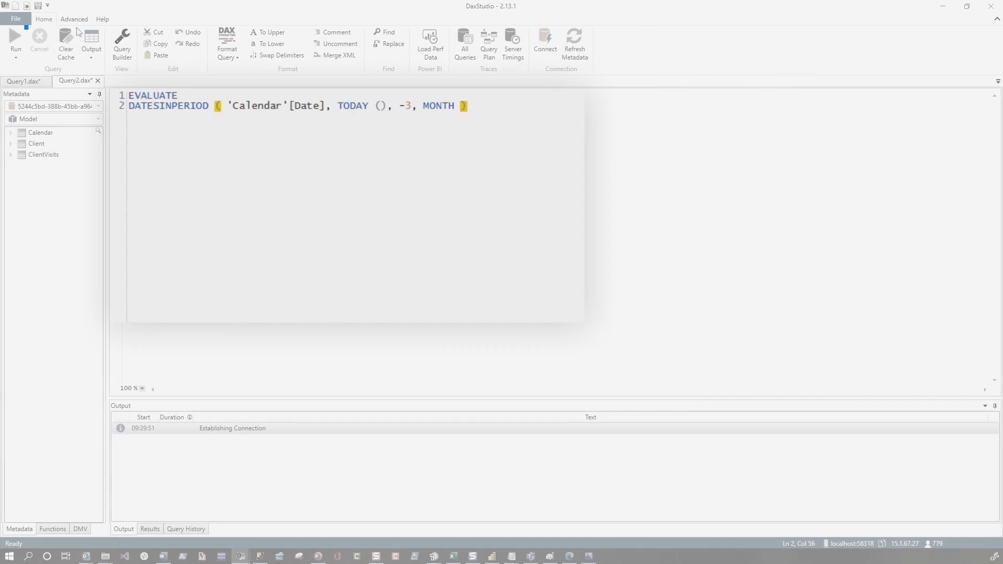
click(16, 41)
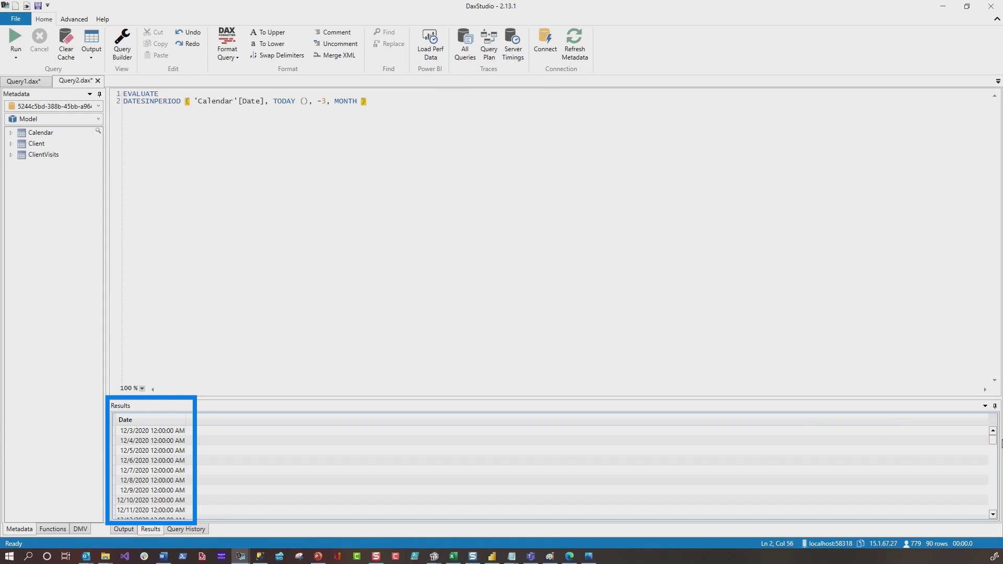
drag(996, 445, 994, 507)
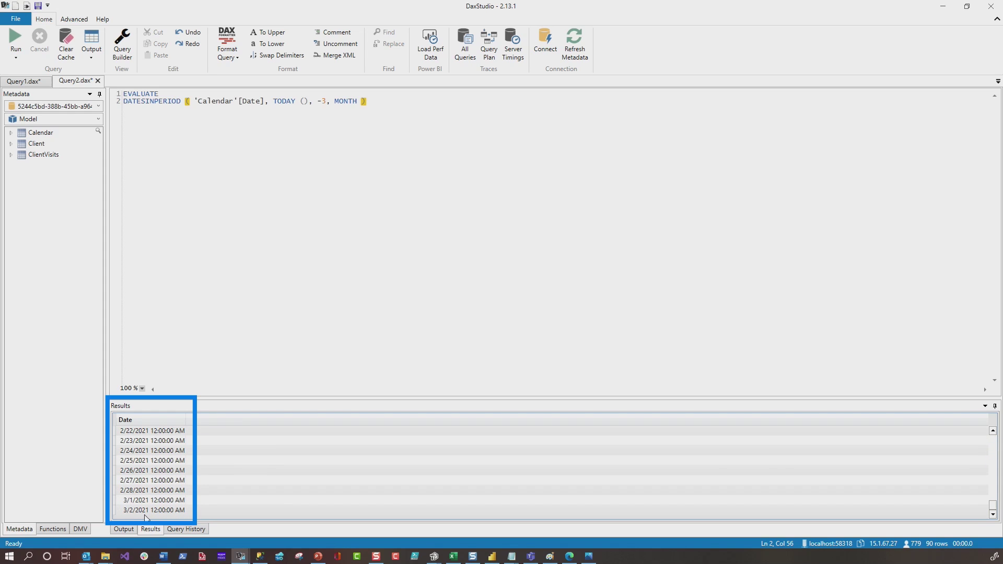
click(137, 511)
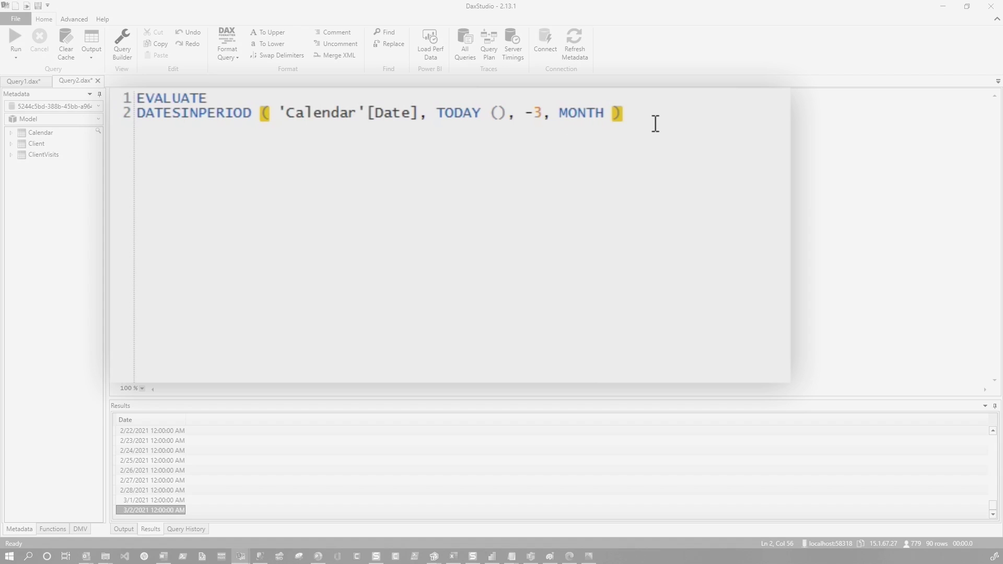
- Add an EVALUATE { EOMONTH(TODAY()) } block below the first query and run it, hitting a missing-argument error
key(Return)
key(Return)
text(EV)
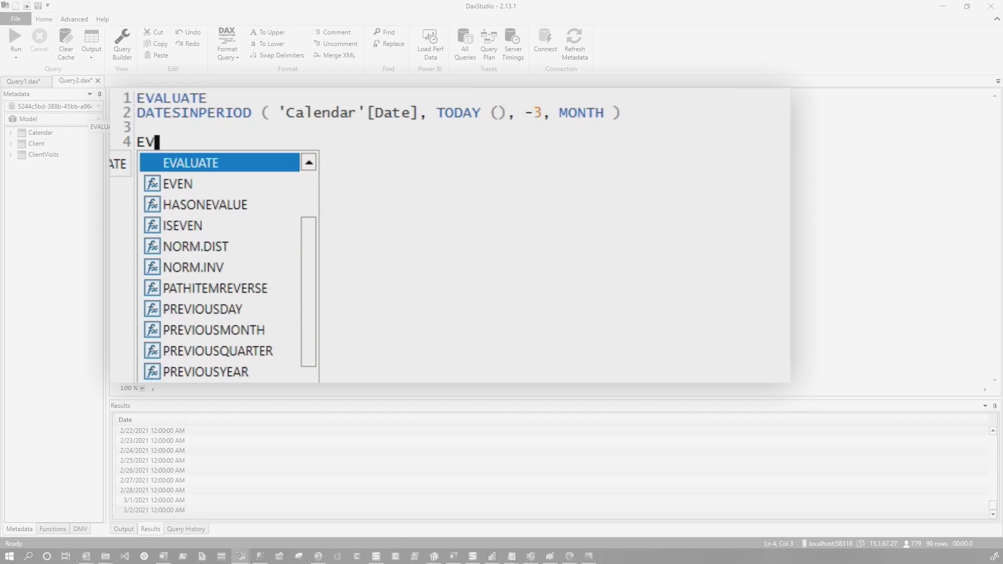
key(Tab)
key(Return)
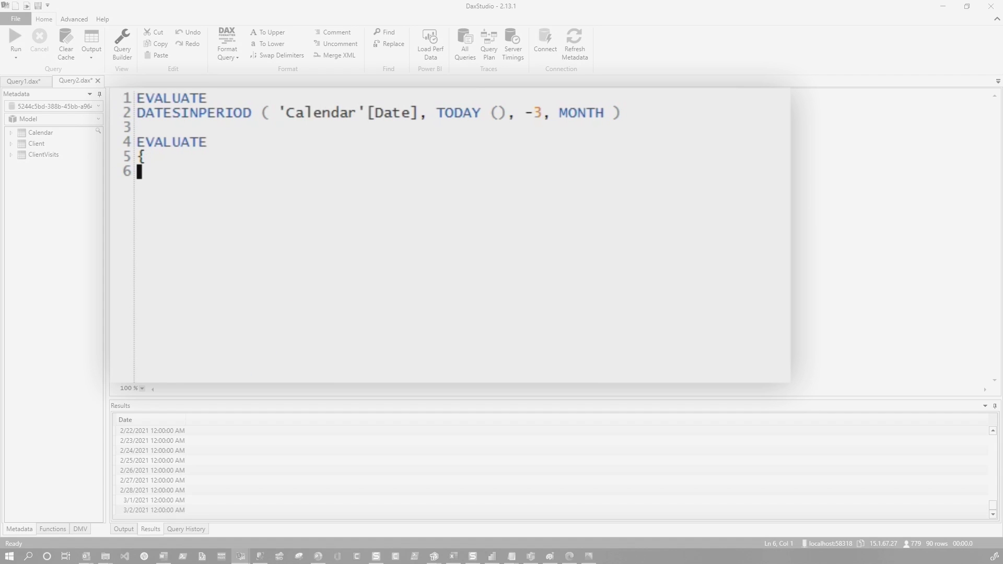
text(})
key(Return)
text(EO)
key(Tab)
text(()
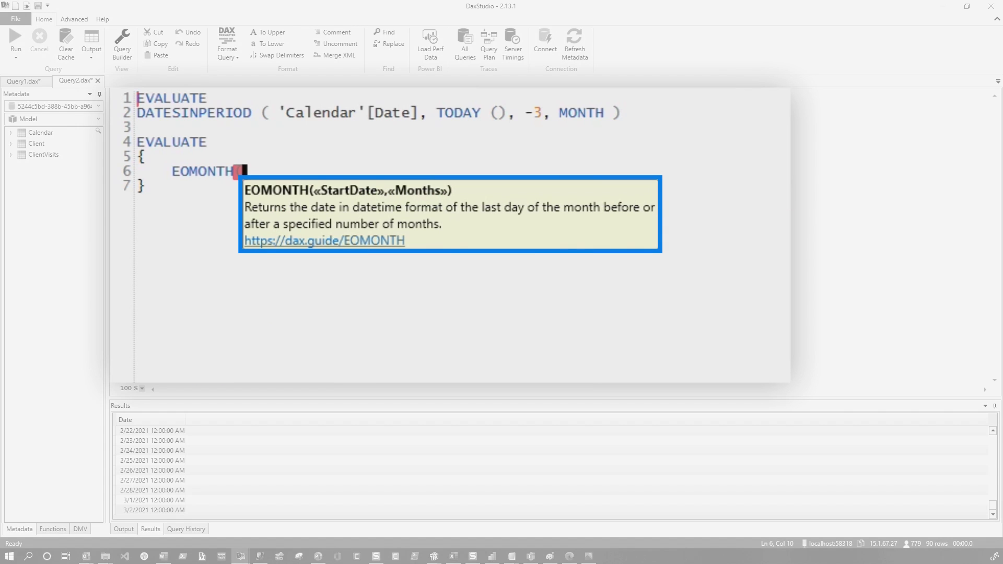
text(TO)
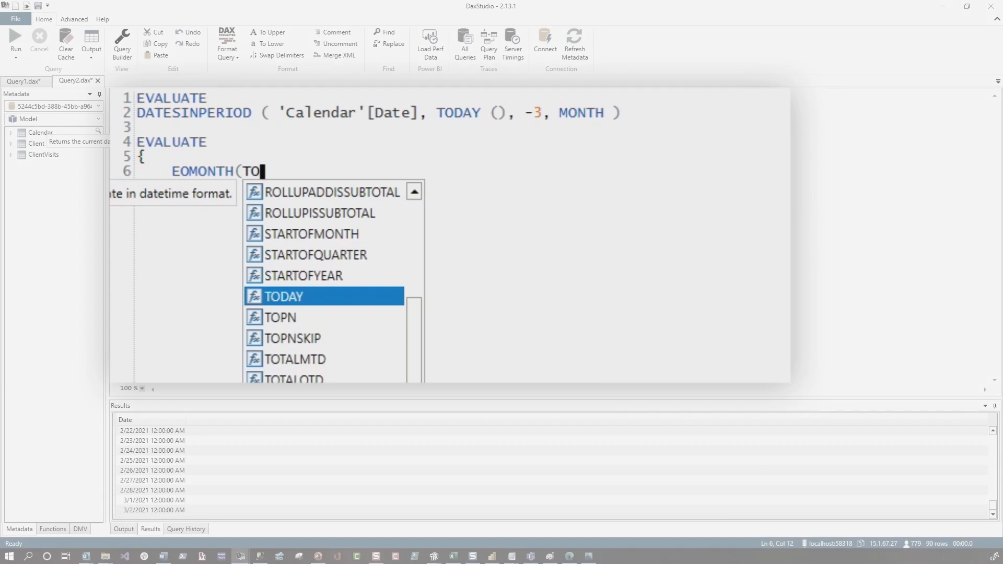
key(Tab)
text(()))
key(Down)
key(shift+Up)
key(shift+Up)
key(shift+Up)
key(shift+Up)
key(F5)
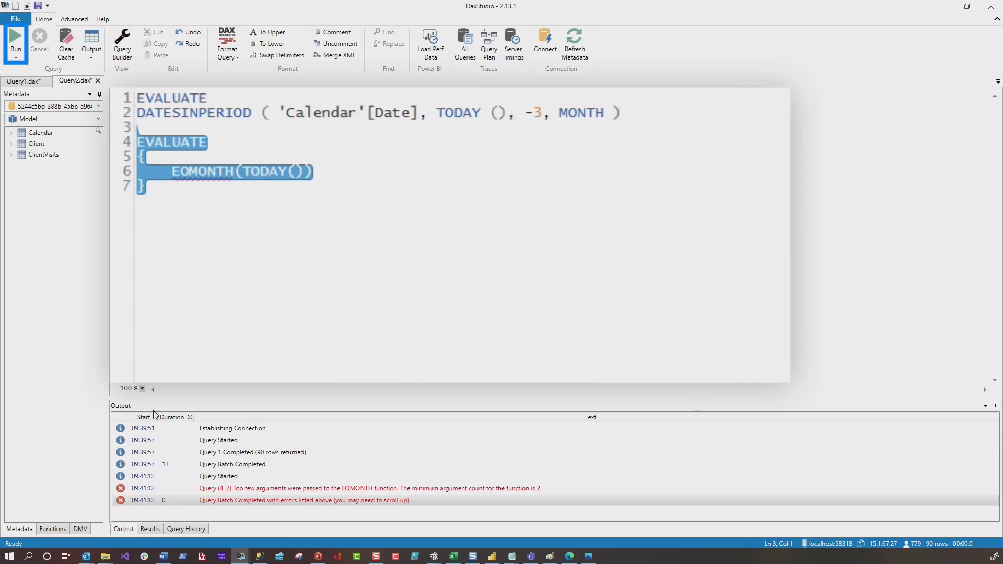
- Add the missing 0 offset and rerun EOMONTH(TODAY(),0), getting 3/31/2021
click(327, 182)
click(307, 173)
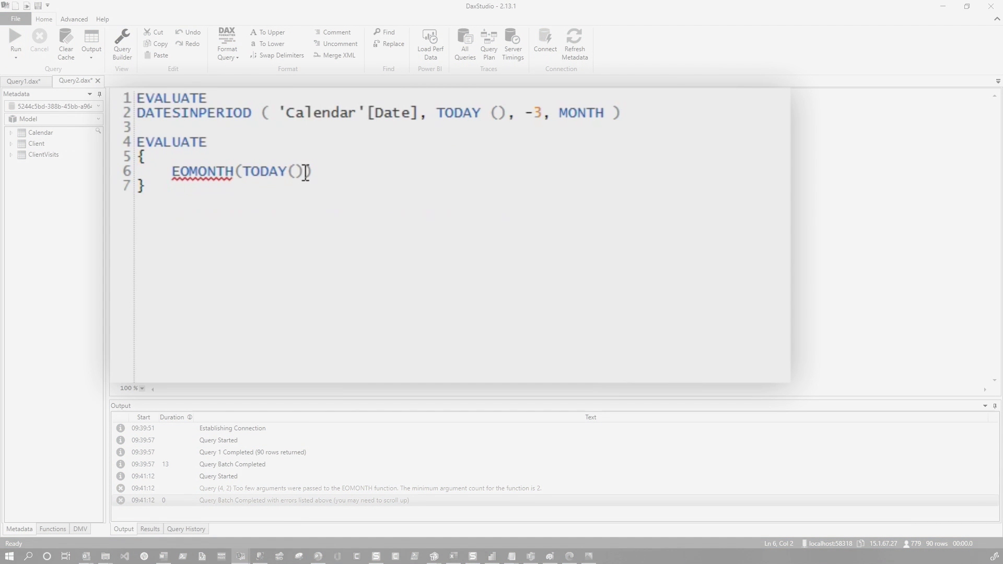
text(,0)
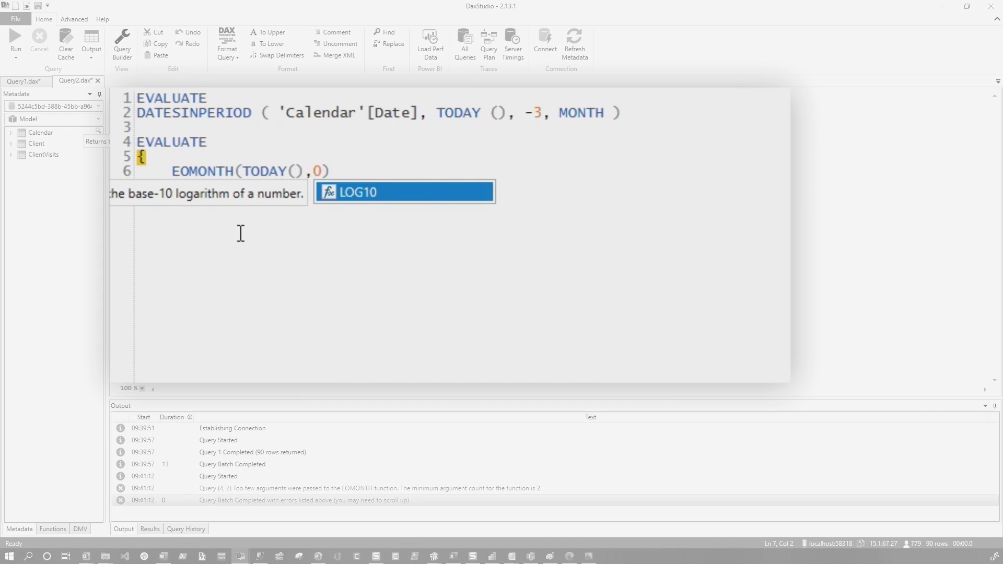
drag(162, 185, 133, 143)
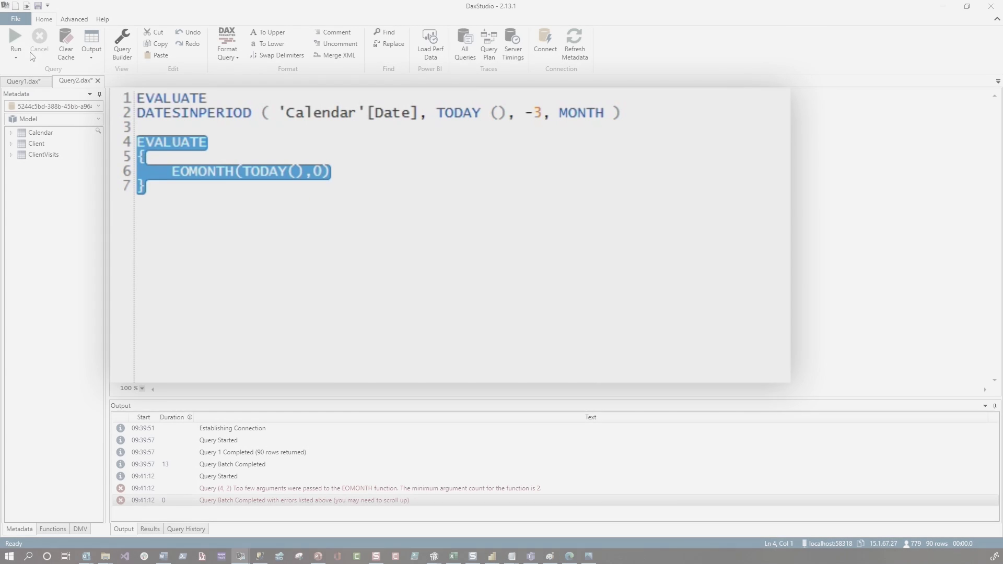
click(16, 40)
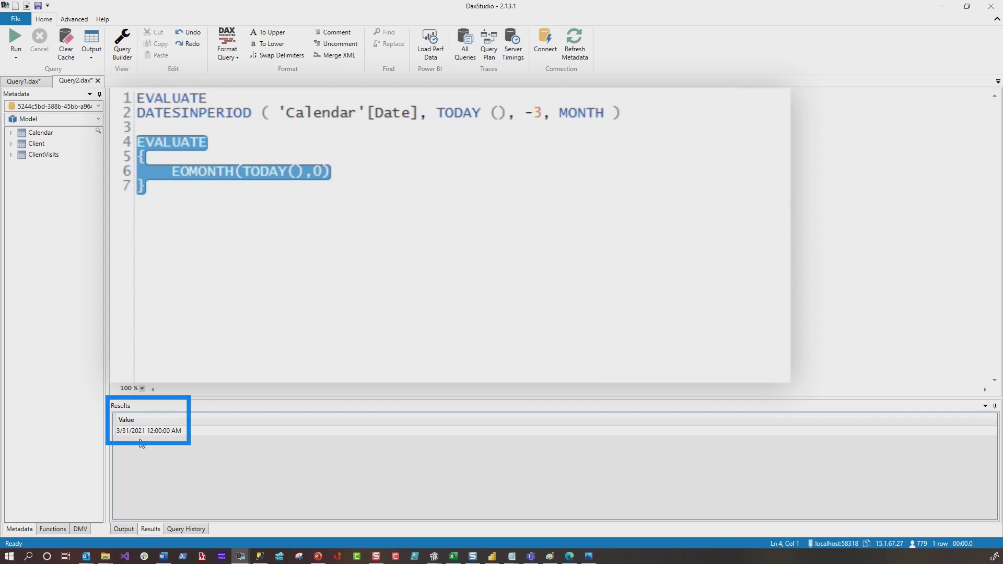
drag(333, 172, 172, 171)
key(ctrl+c)
- Replace TODAY () in DATESINPERIOD with EOMONTH(TODAY(),0) and rerun, so dates end at 3/31/2021
drag(507, 113, 437, 113)
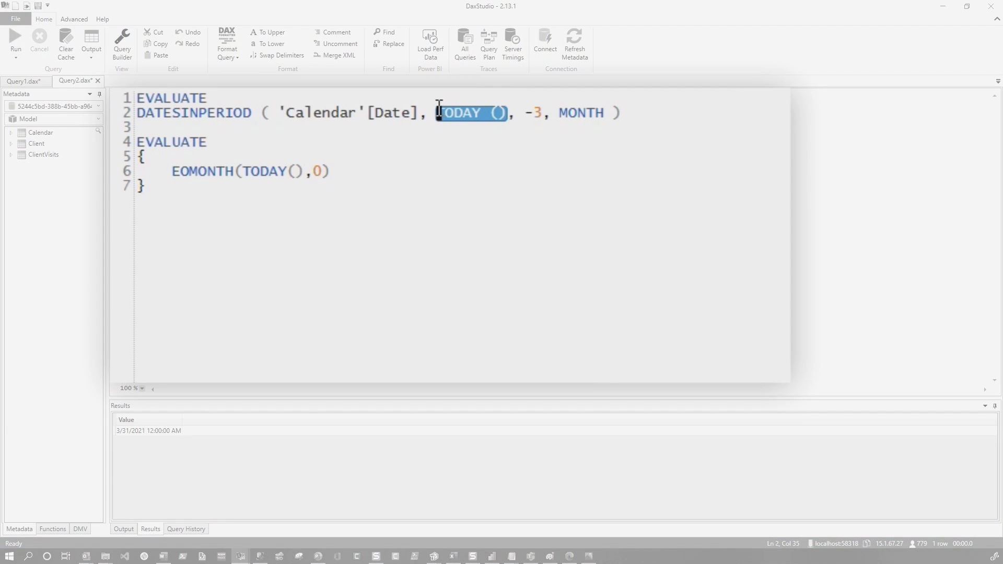
key(ctrl+v)
drag(752, 108, 139, 99)
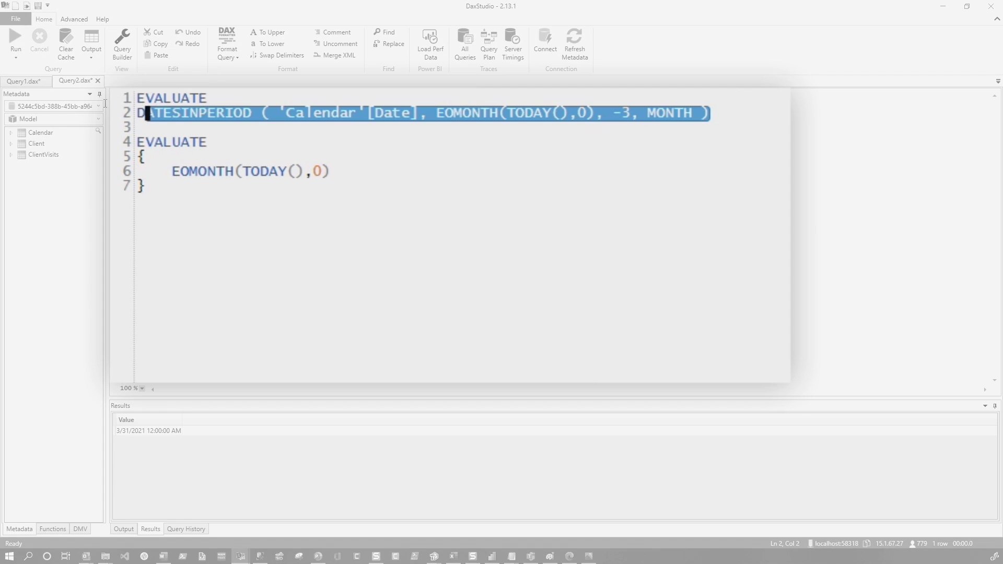
click(15, 39)
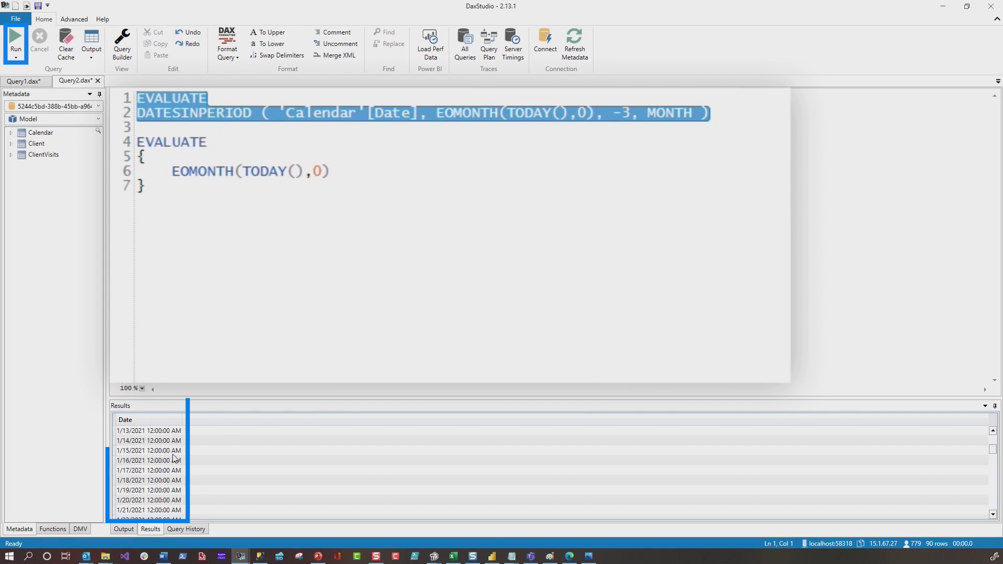
scroll(174, 449, down, 3)
scroll(156, 442, down, 3)
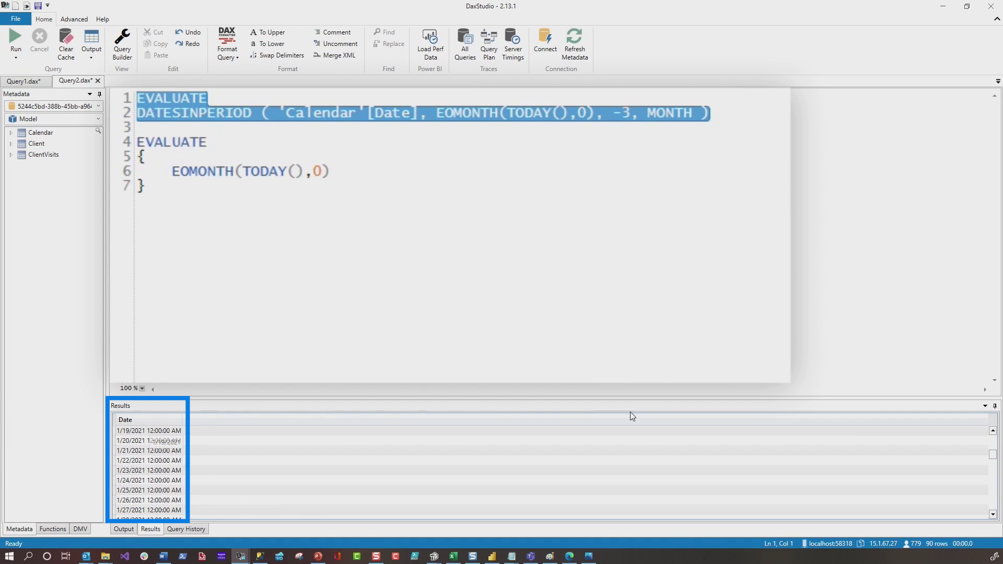
drag(991, 456, 991, 514)
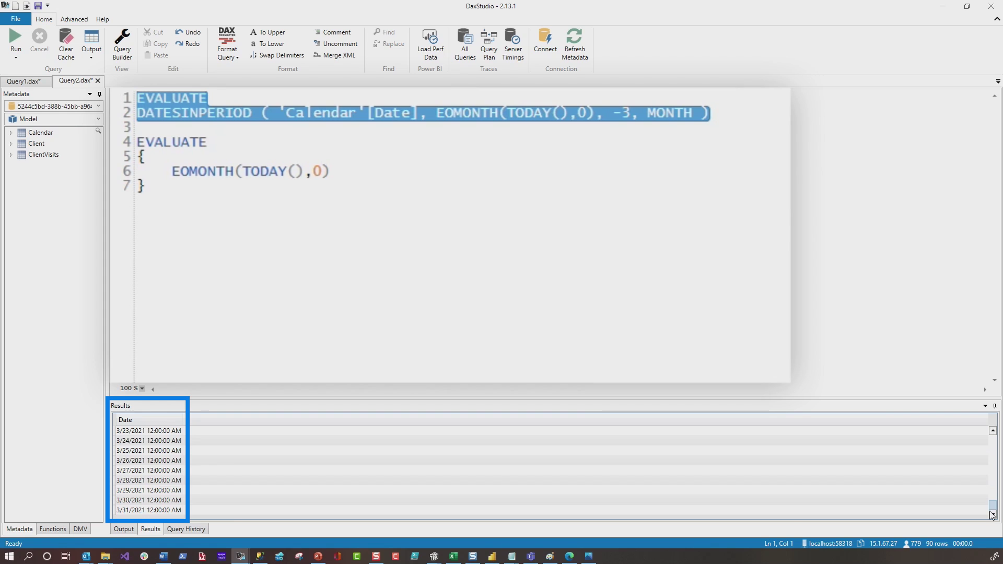
click(551, 146)
- End the Visits date filter at EOMONTH(TODAY(),0) with -3 months, rerun, and add a measure comment
drag(710, 113, 99, 102)
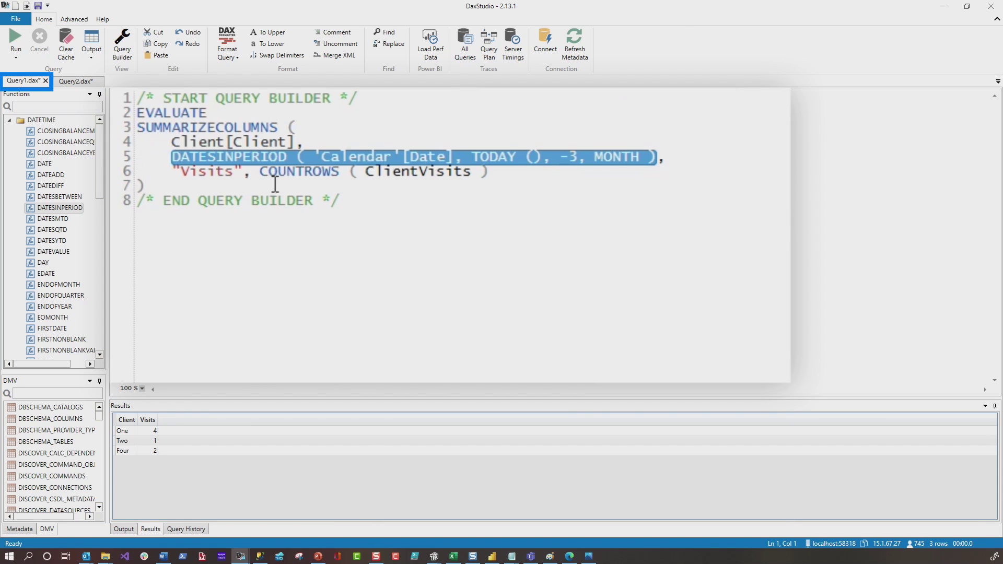
double_click(575, 157)
text(3)
drag(684, 157, 172, 158)
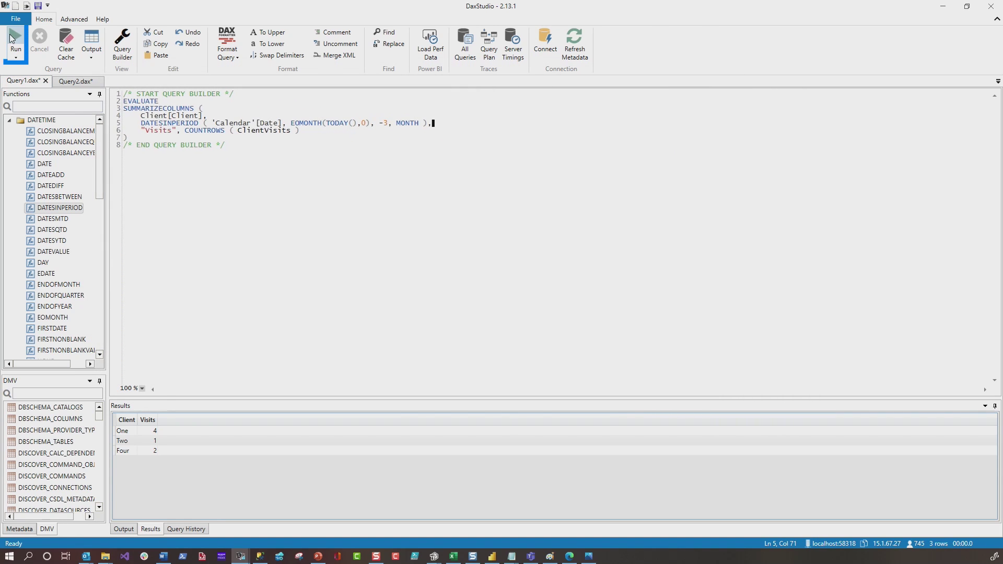
click(11, 38)
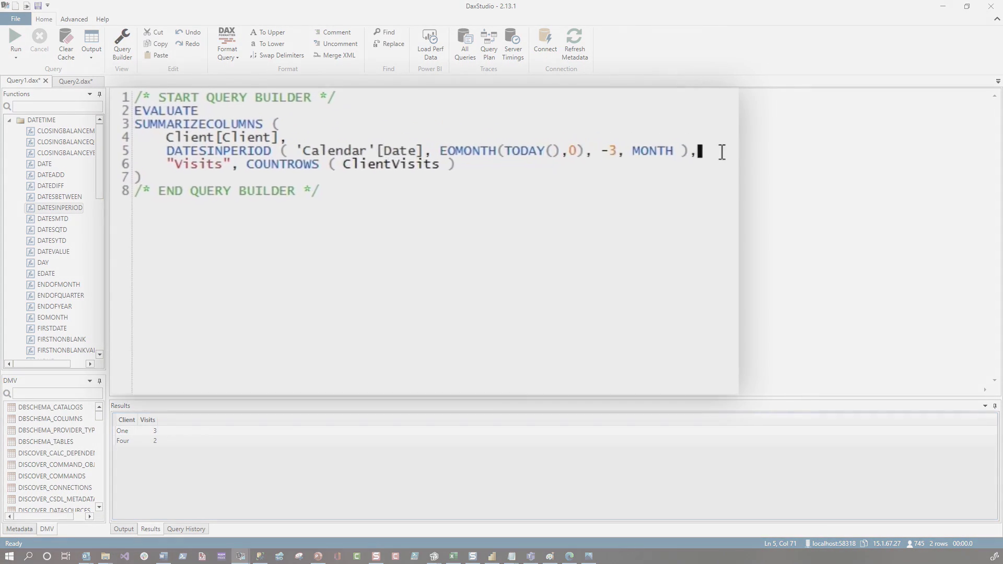
key(Return)
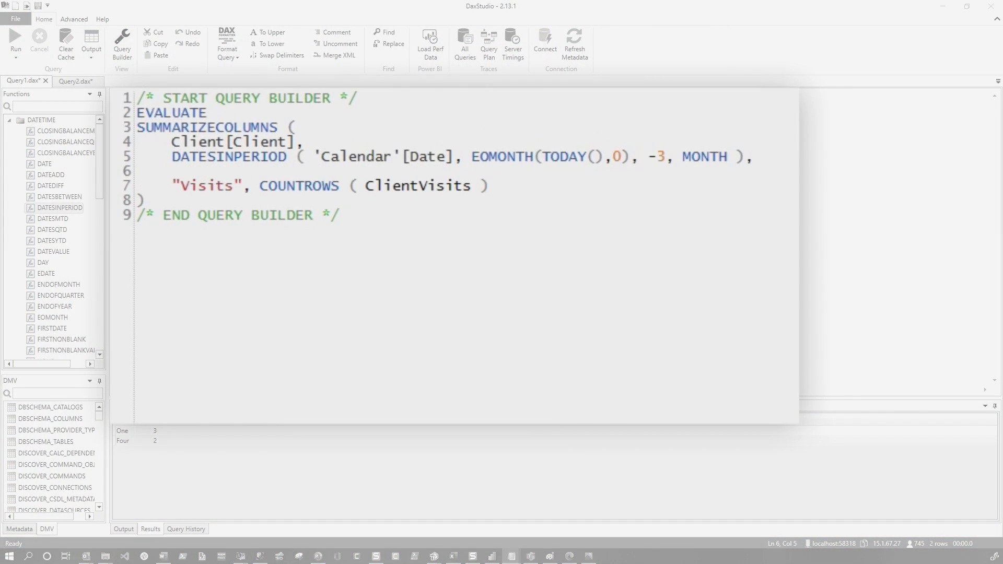
text(//This is the measure that we will use in Power BI Desktop)
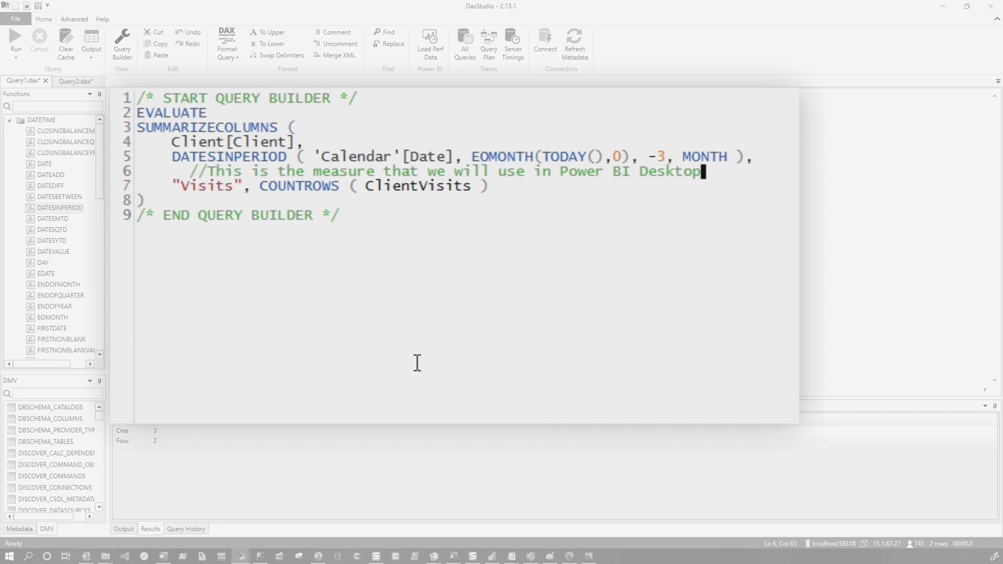
- Wrap COUNTROWS(ClientVisits) in CALCULATE with the DATESINPERIOD range as its filter and rerun
click(258, 186)
key(Return)
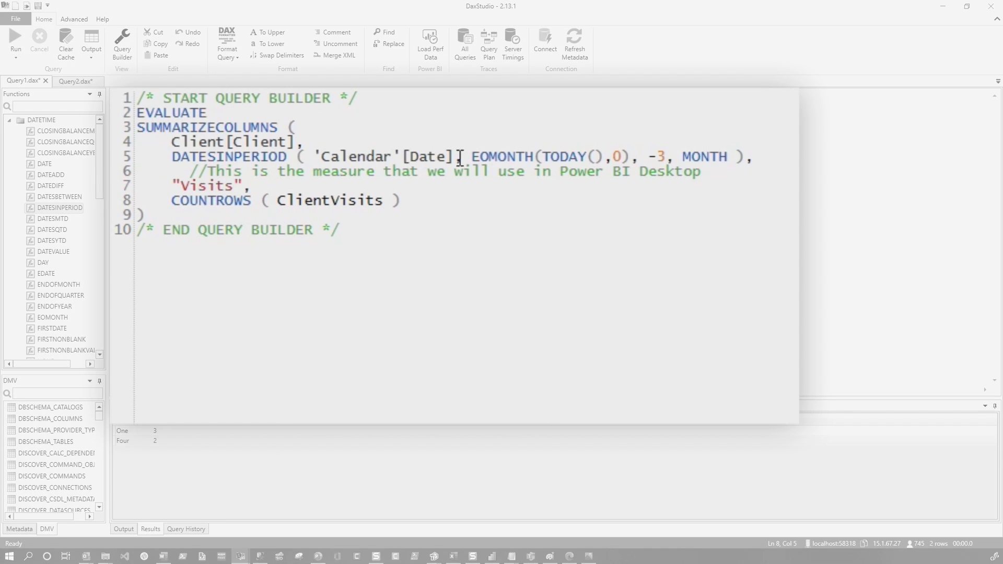
drag(757, 157, 173, 160)
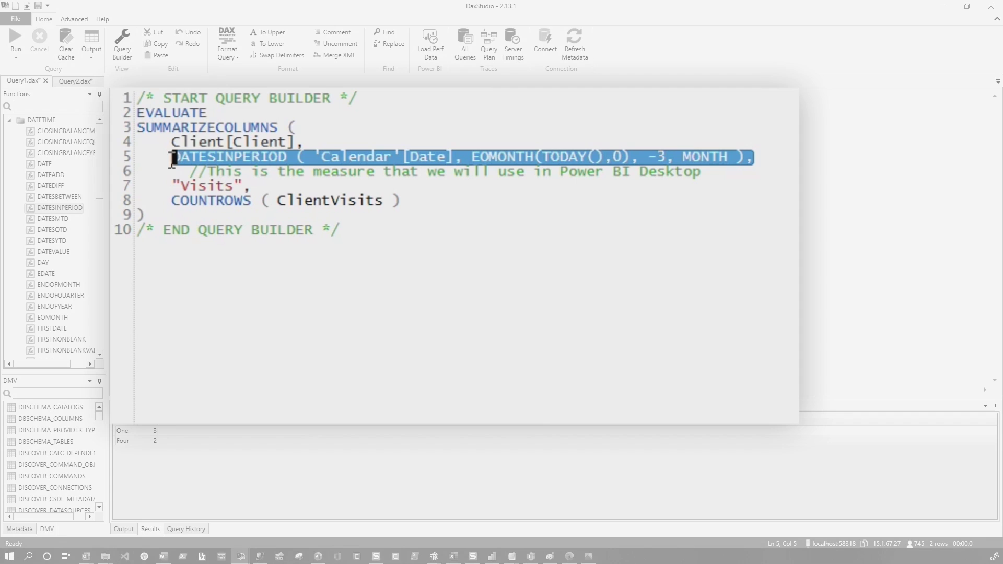
key(Delete)
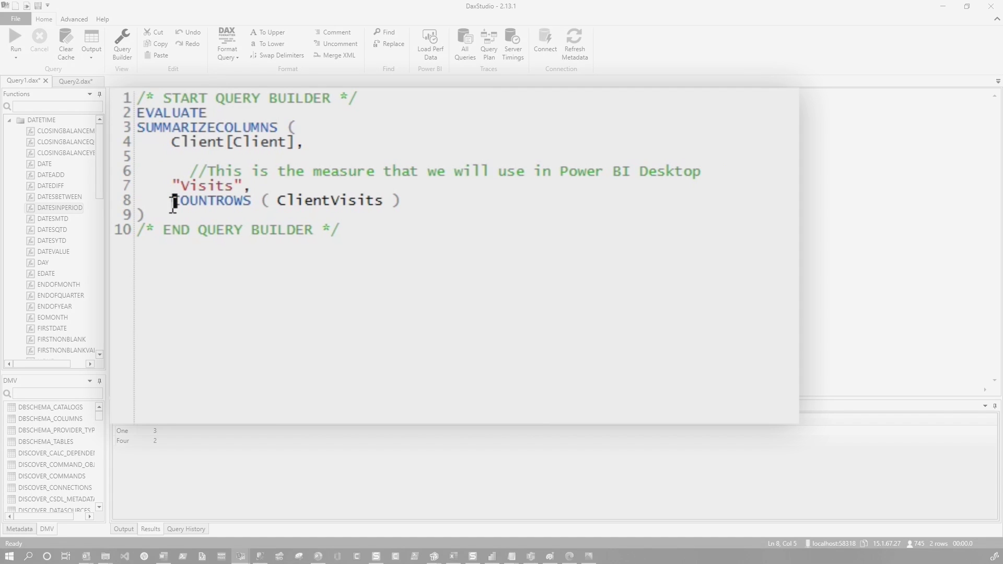
text(CALCULATE()
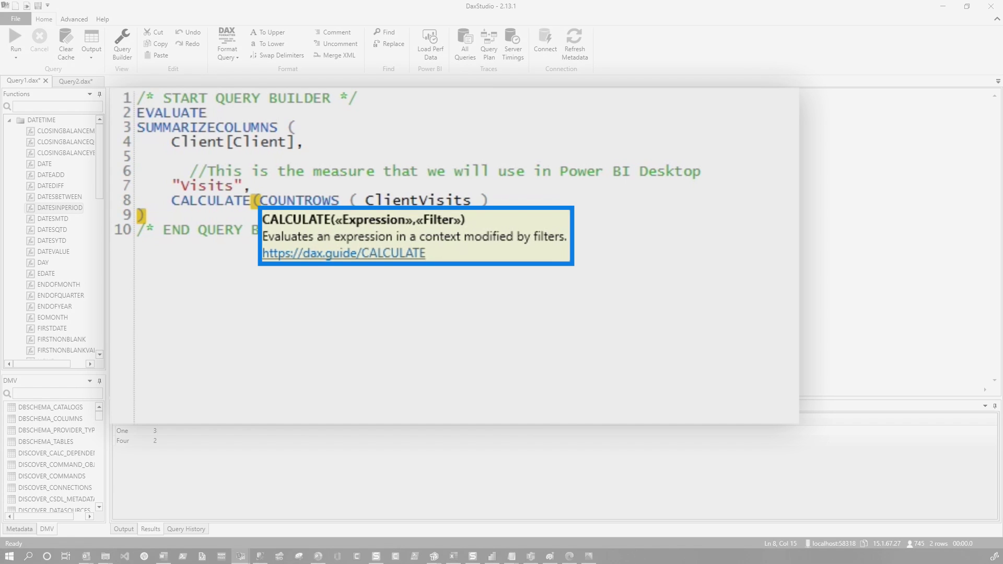
key(End)
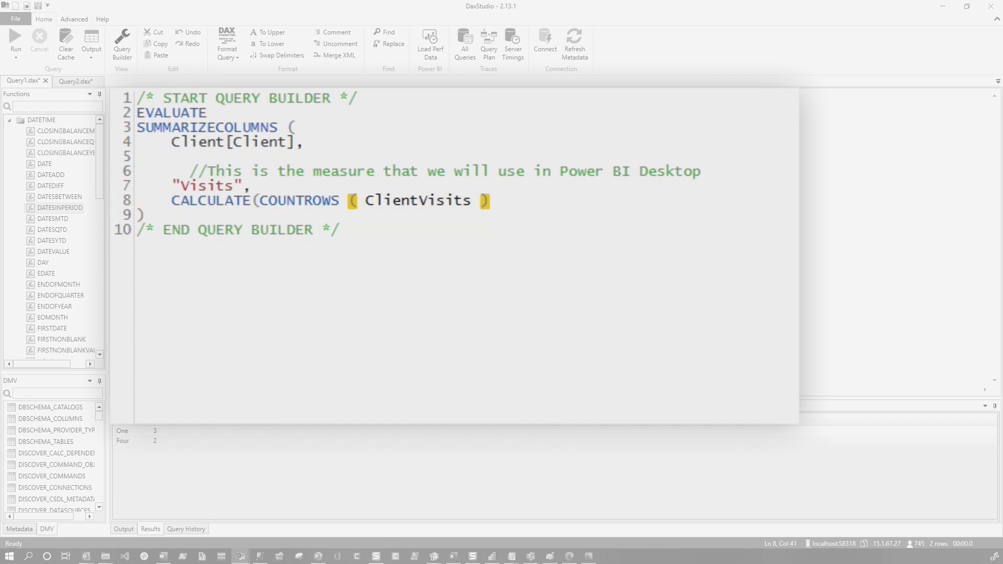
text(, DATESINPERIOD ( 'Calendar'[Date], EOMONTH(TODAY(),0), -3, MONTH ),)
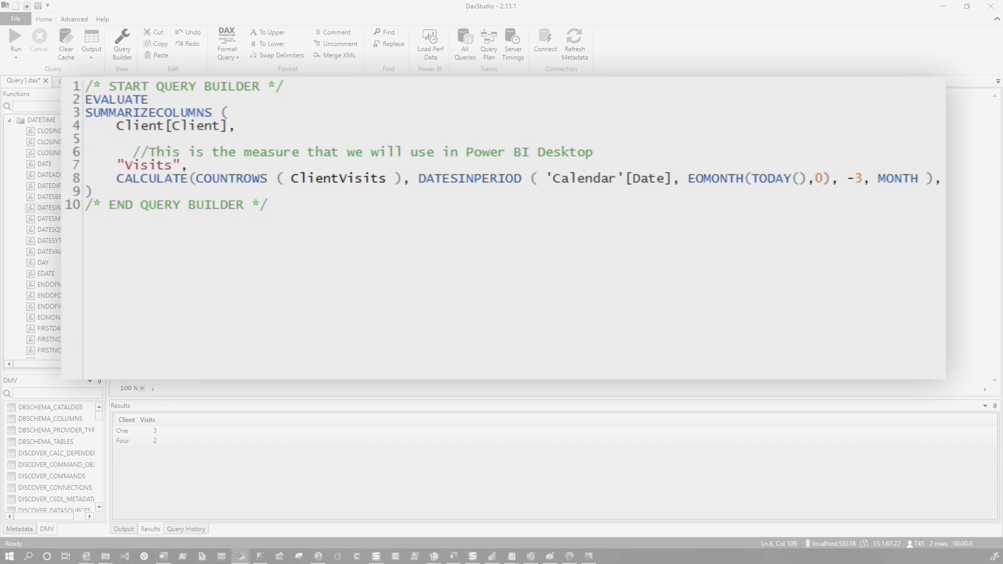
key(BackSpace)
text())
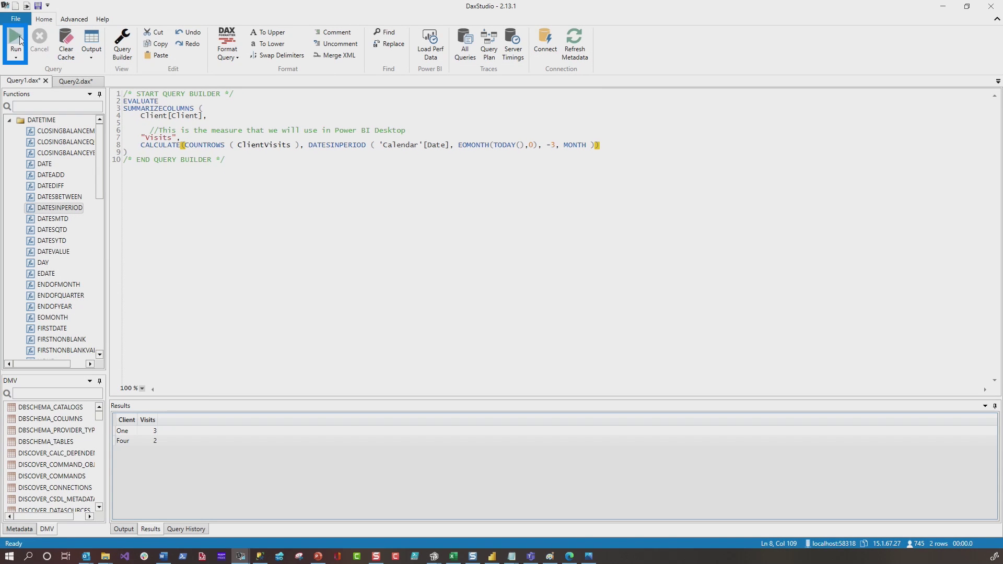
click(19, 39)
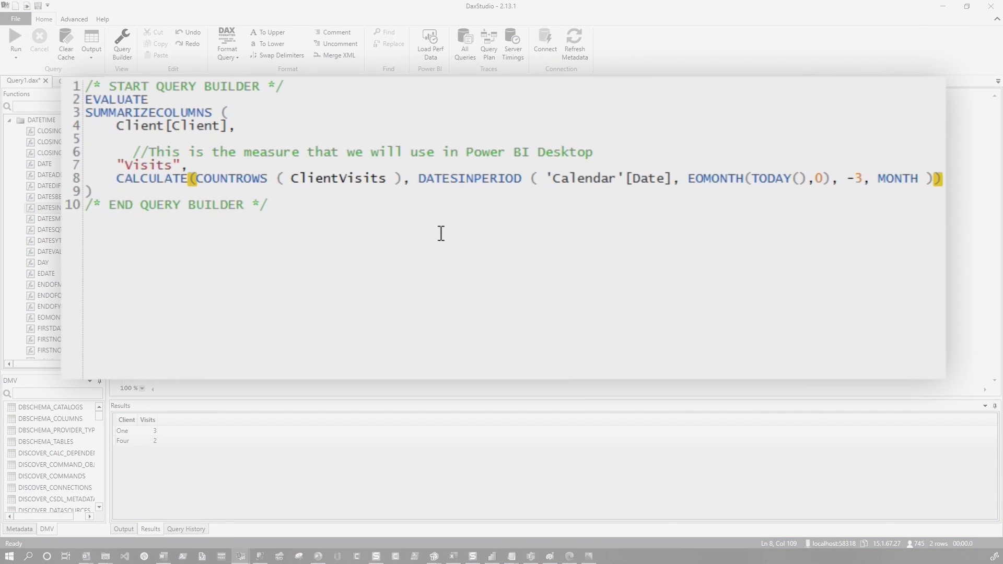
click(229, 169)
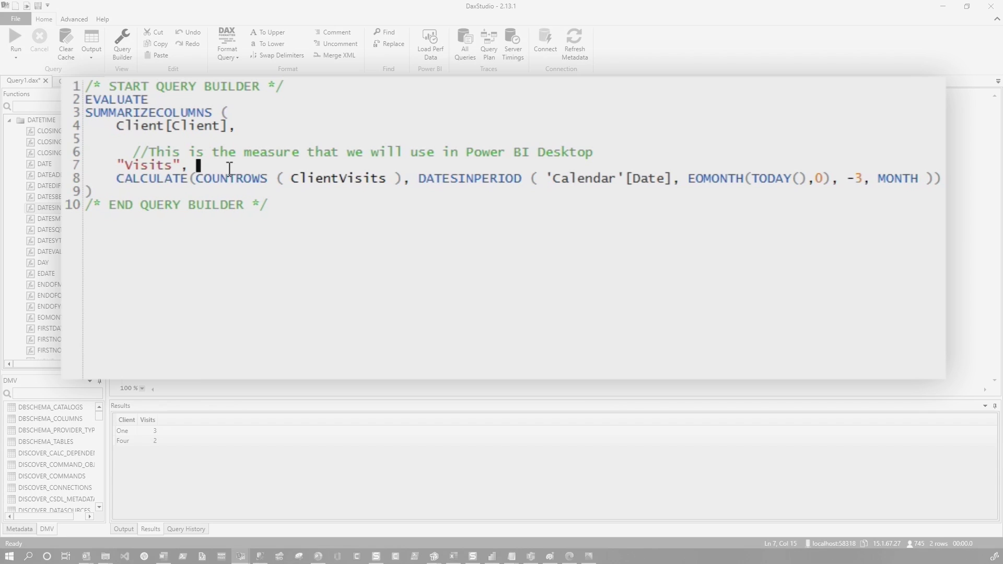
- Assign the CALCULATE result to VAR _last3Months, add RETURN _last3Months, and format the query
key(Return)
text(var)
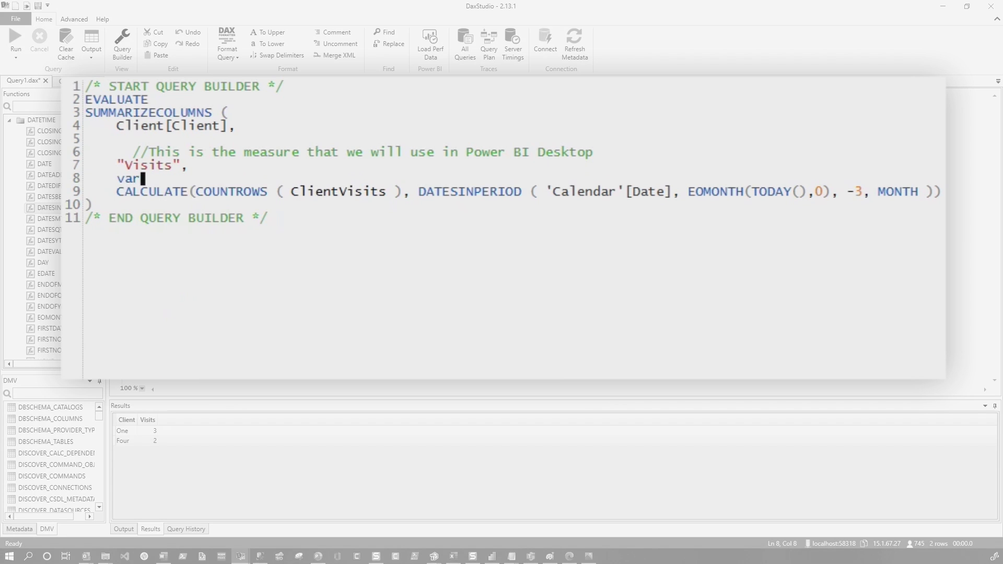
key(BackSpace)
key(BackSpace)
text(va)
key(BackSpace)
key(BackSpace)
text(VAR )
text(_las)
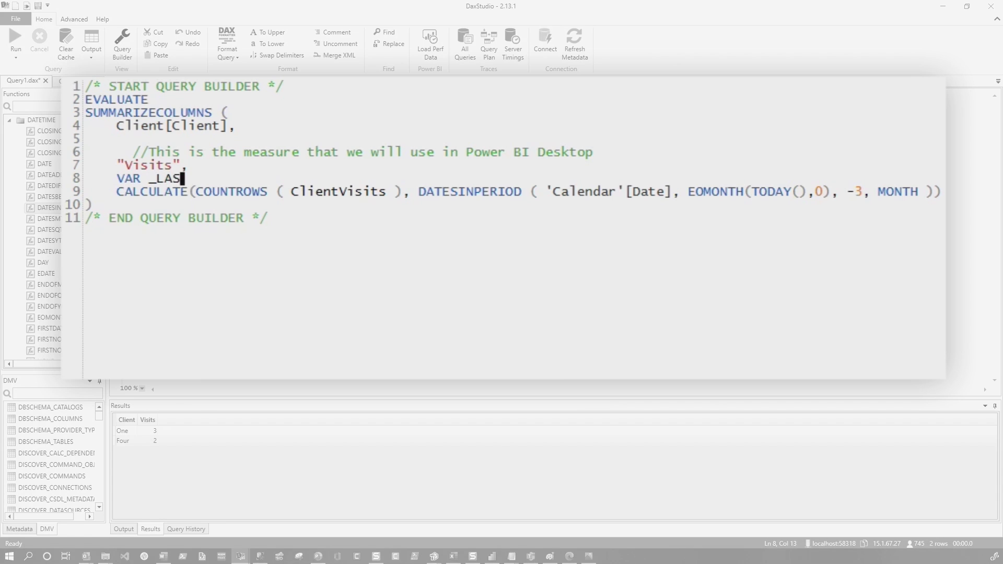
text(t3Months =)
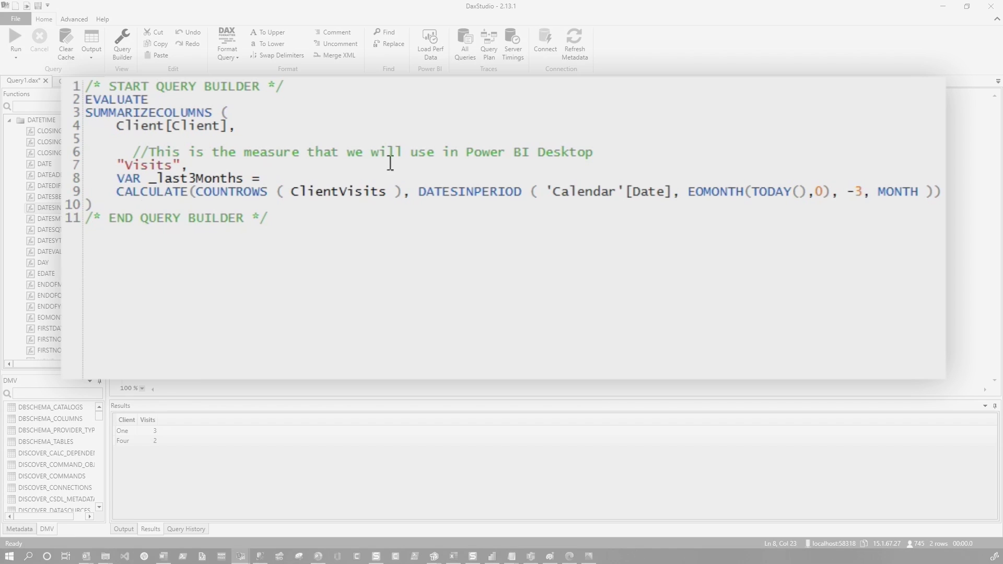
double_click(230, 179)
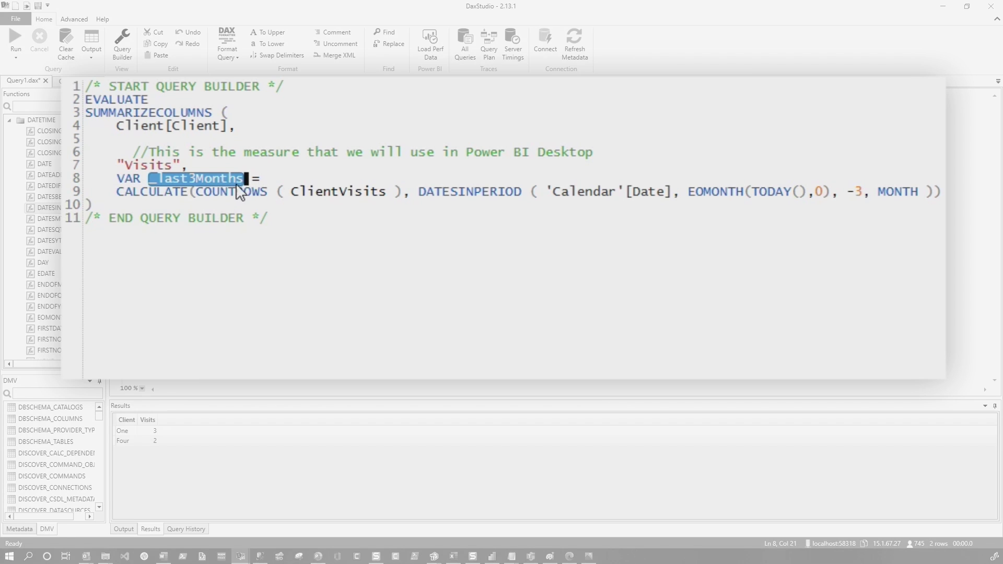
click(941, 192)
key(Return)
text(return)
key(Return)
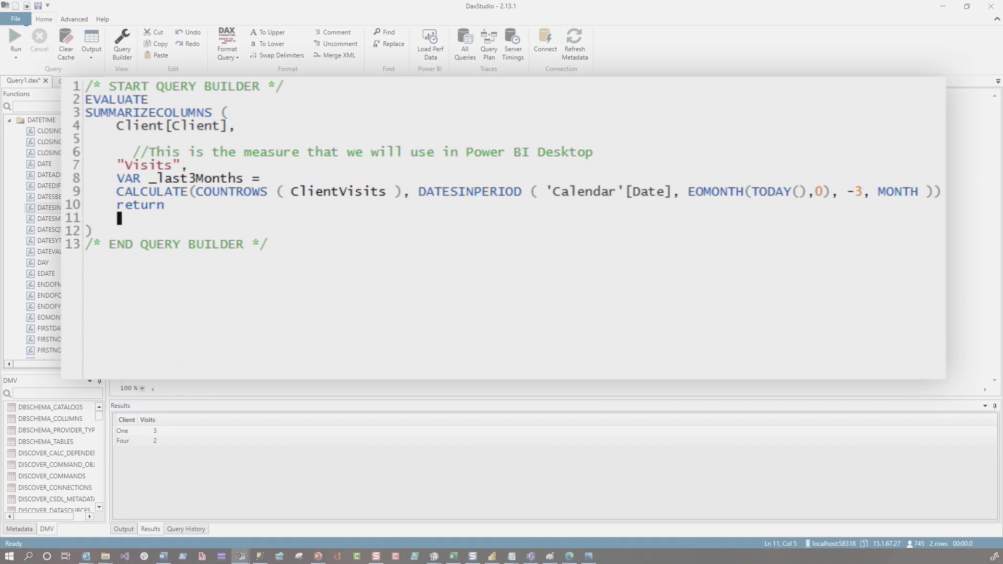
text(_last3Months)
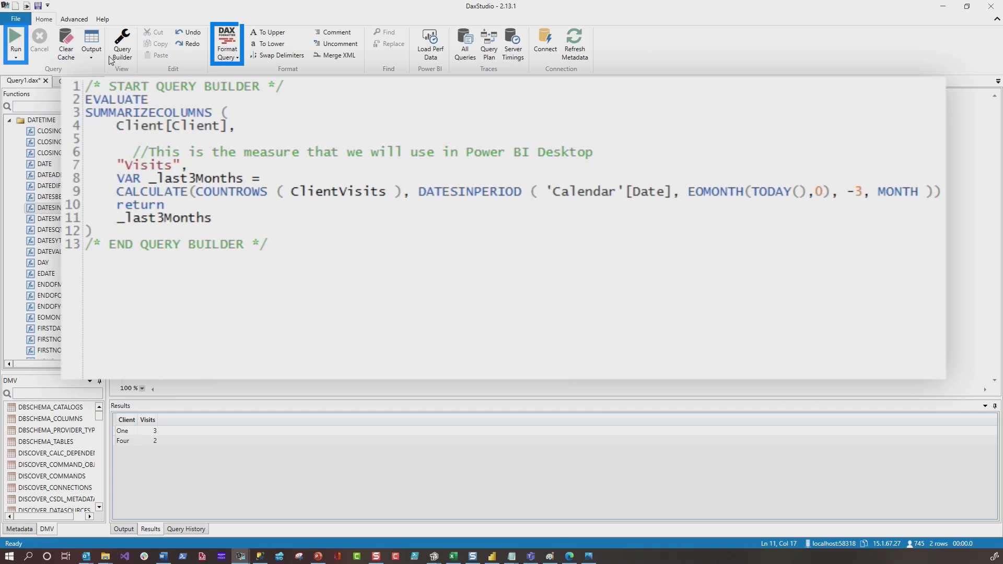
click(228, 44)
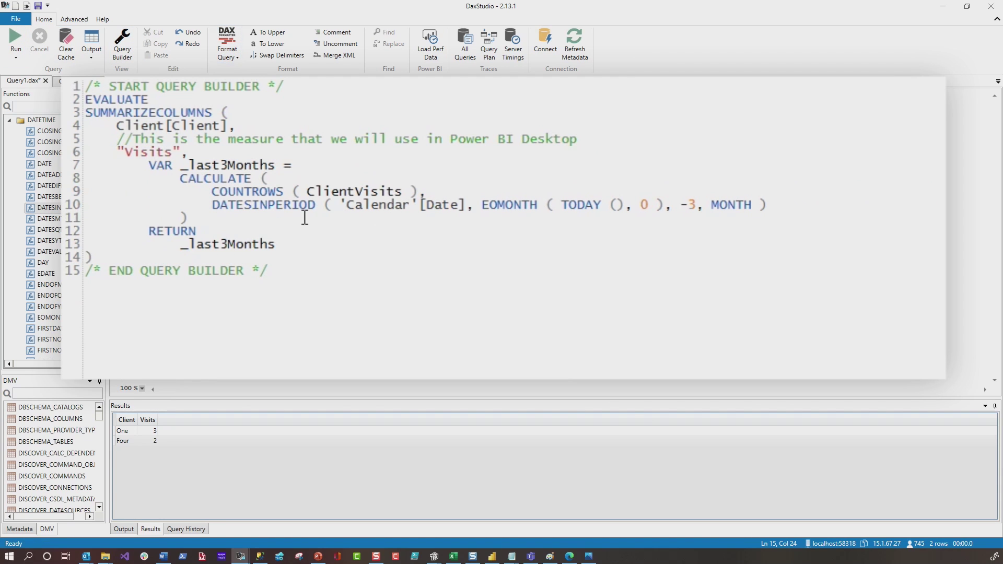
- Add VAR _result = COALESCE(_last3Months,0) below the CALCULATE variable
click(206, 225)
key(Return)
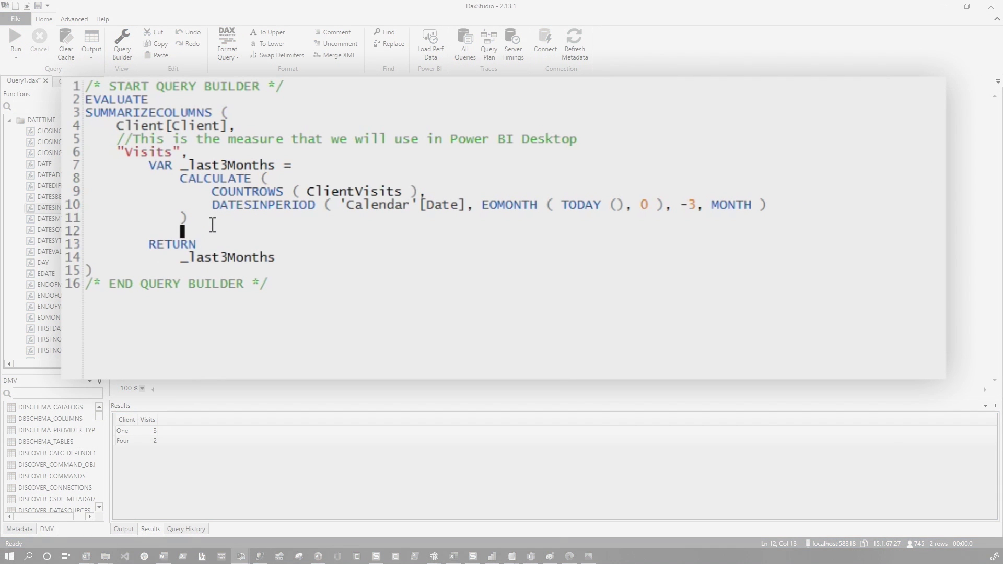
key(BackSpace)
key(BackSpace)
text(VAR _re)
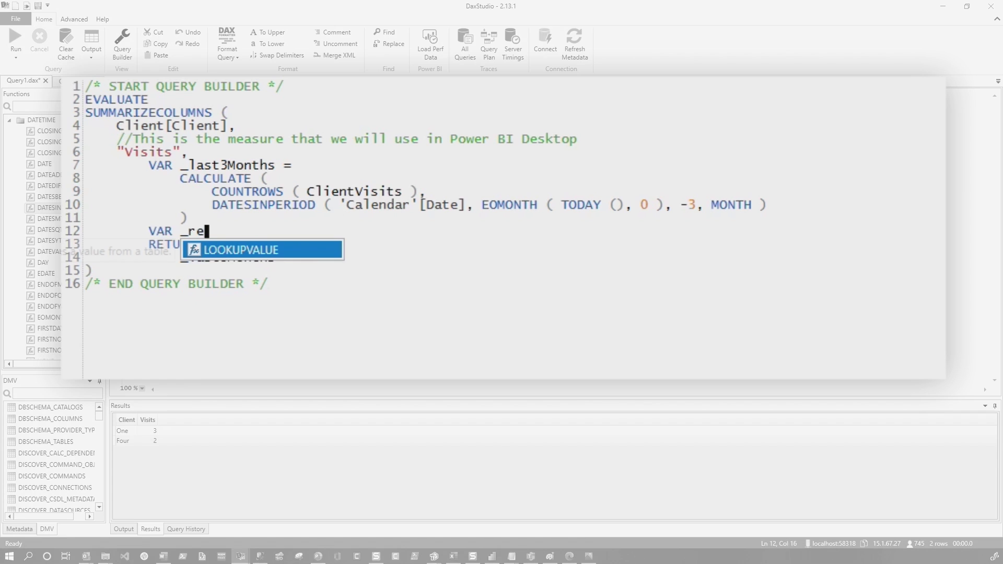
text(sult =)
key(Return)
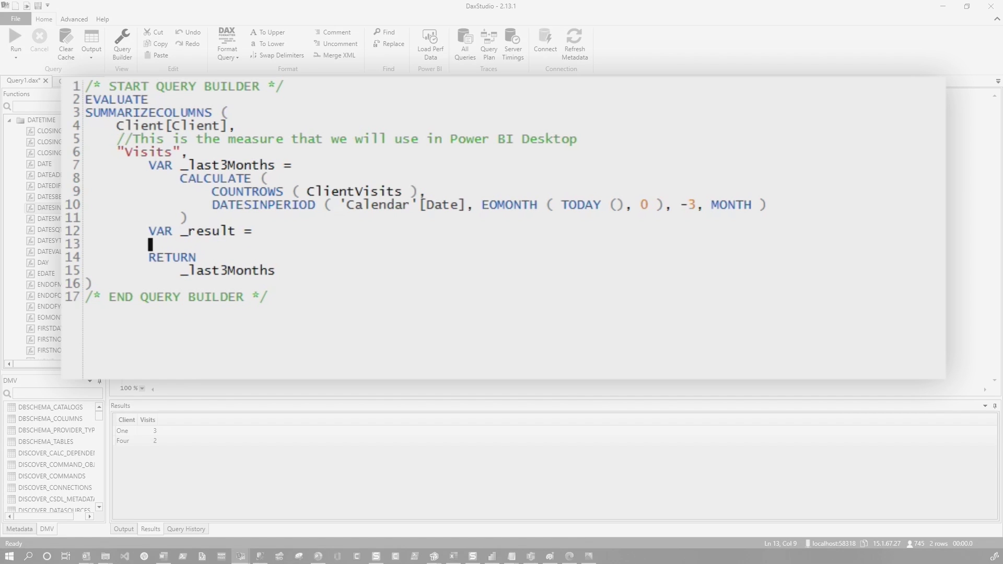
text(co)
key(Tab)
text(()
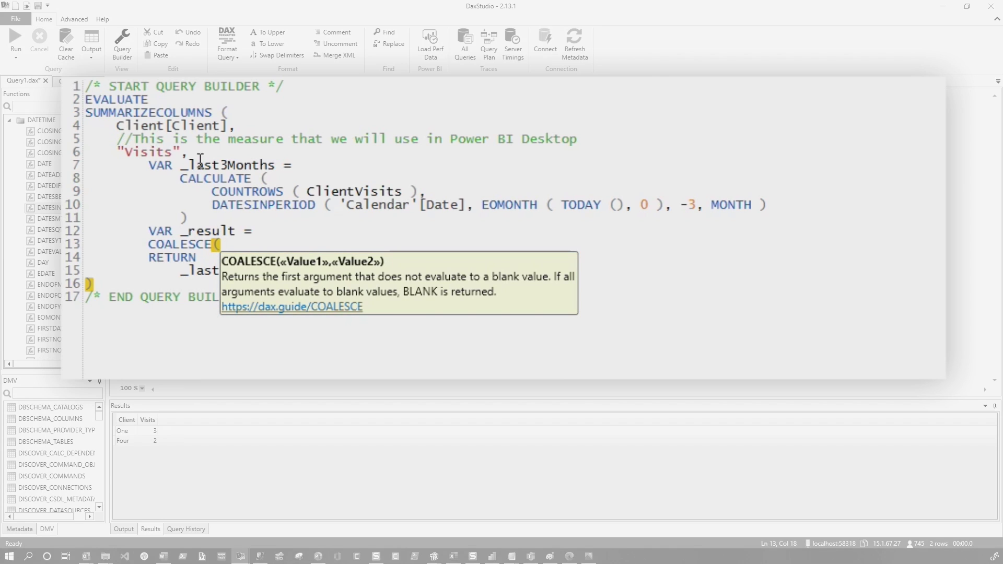
double_click(225, 164)
key(ctrl+c)
click(225, 245)
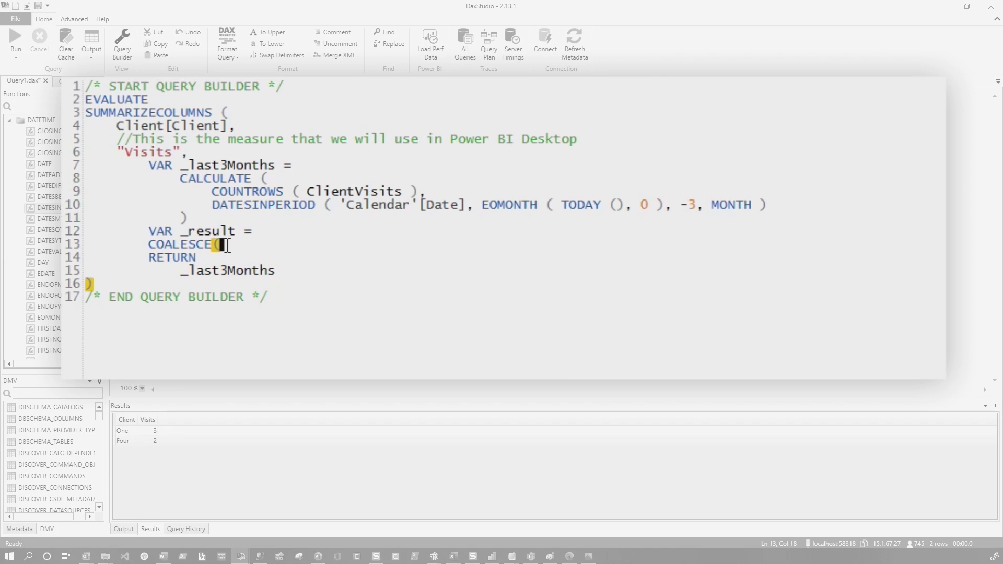
key(ctrl+v)
text(,0))
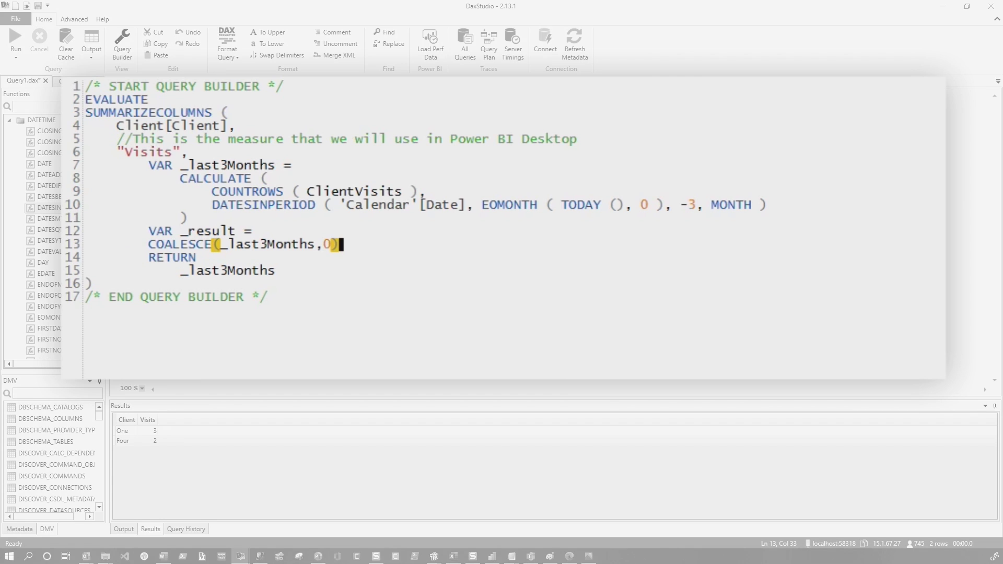
- Return _result instead of _last3Months and rerun, showing Two and Three with 0 visits
double_click(195, 231)
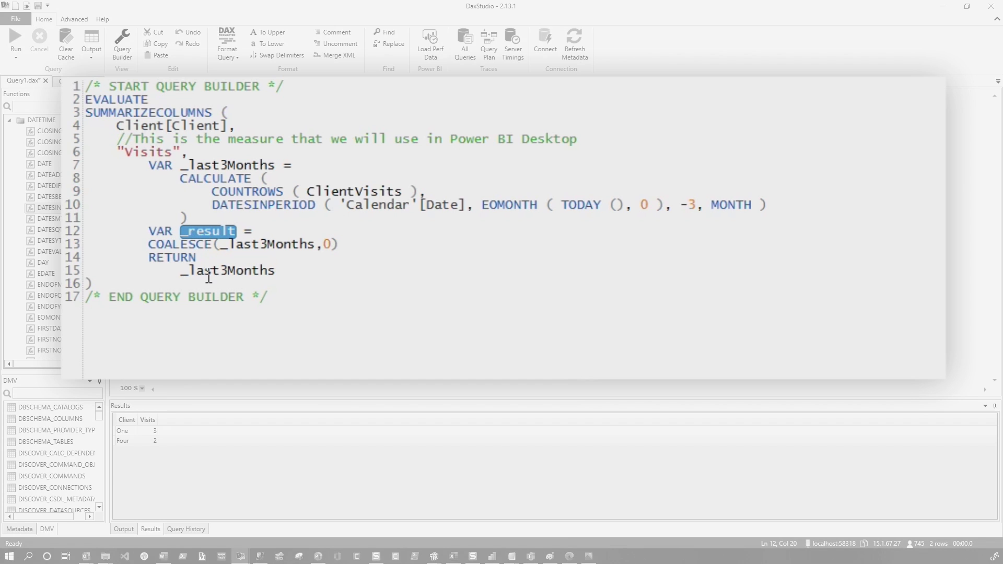
click(237, 271)
double_click(237, 272)
text(_result)
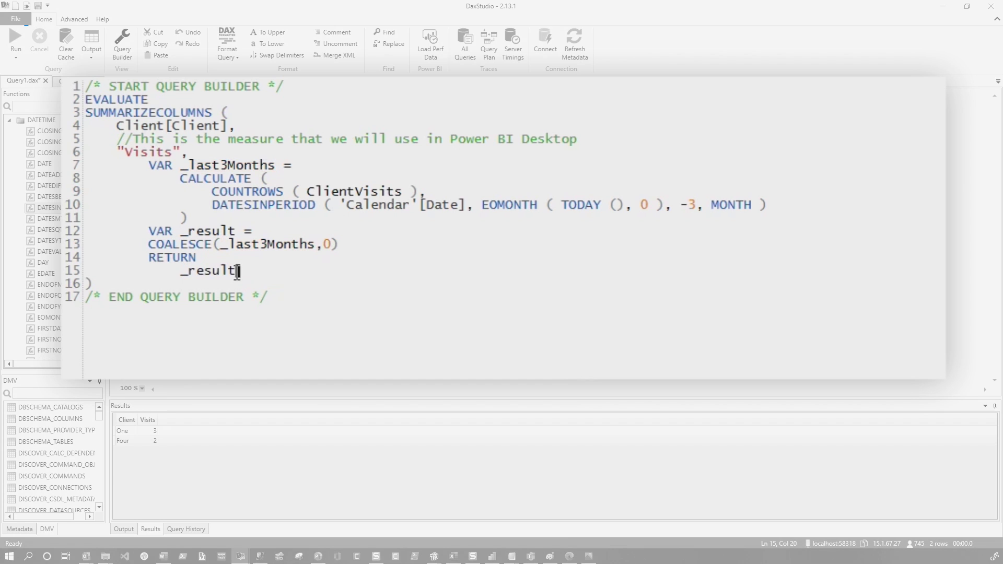
click(17, 41)
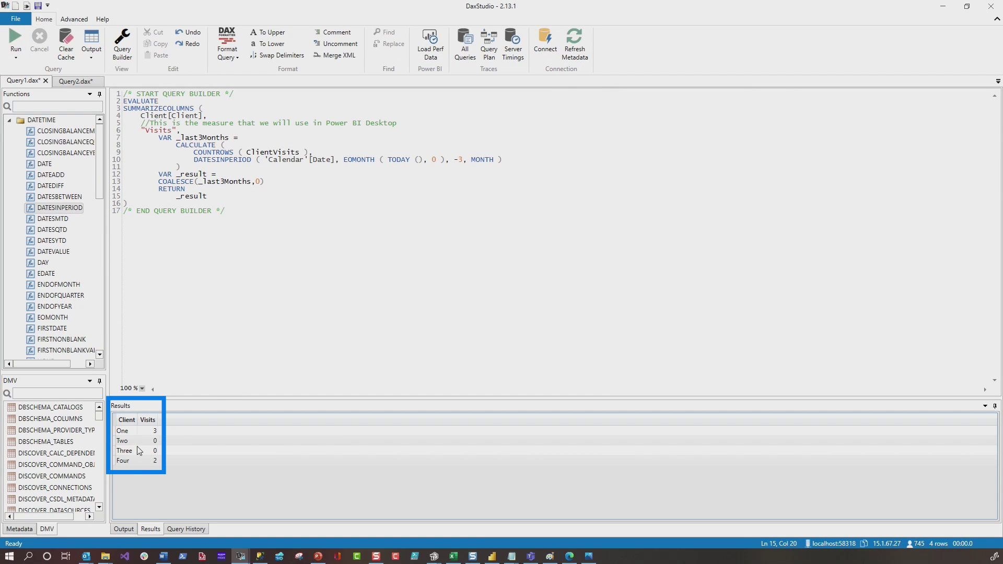
click(287, 182)
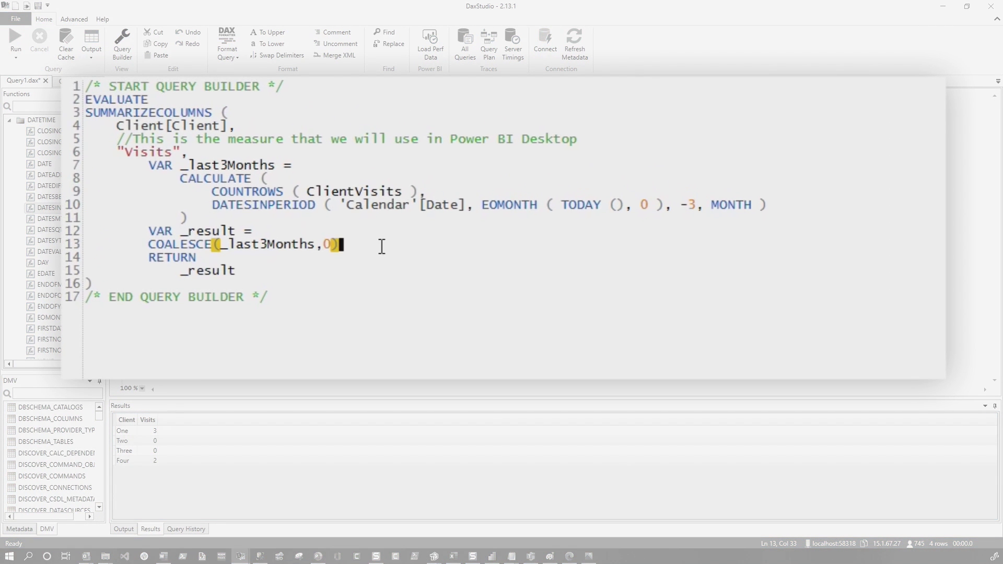
text(&)
text("/3)
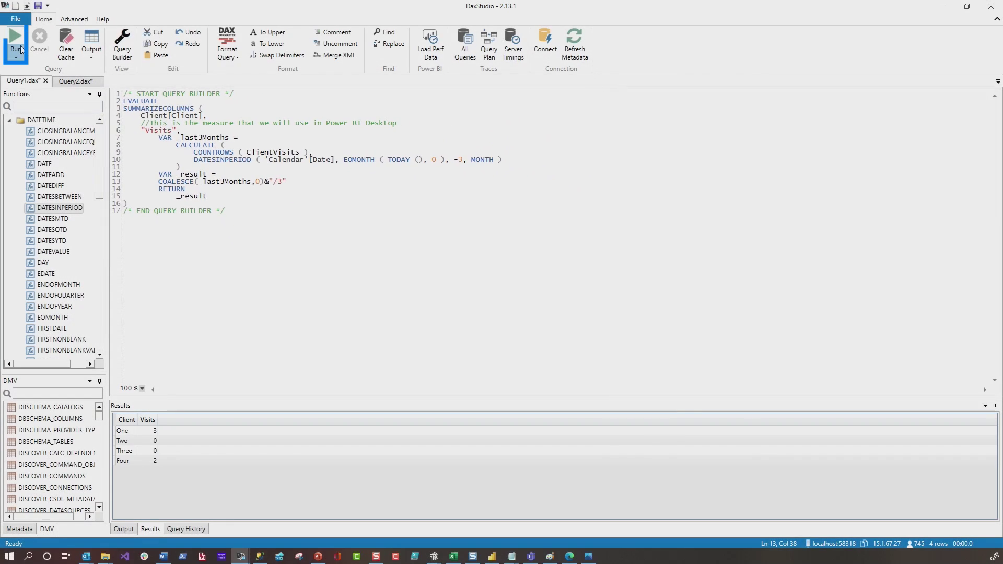
- Append &"/3" to the COALESCE result, rerun for values like 3/3 and 0/3, and format the measure lines
click(18, 41)
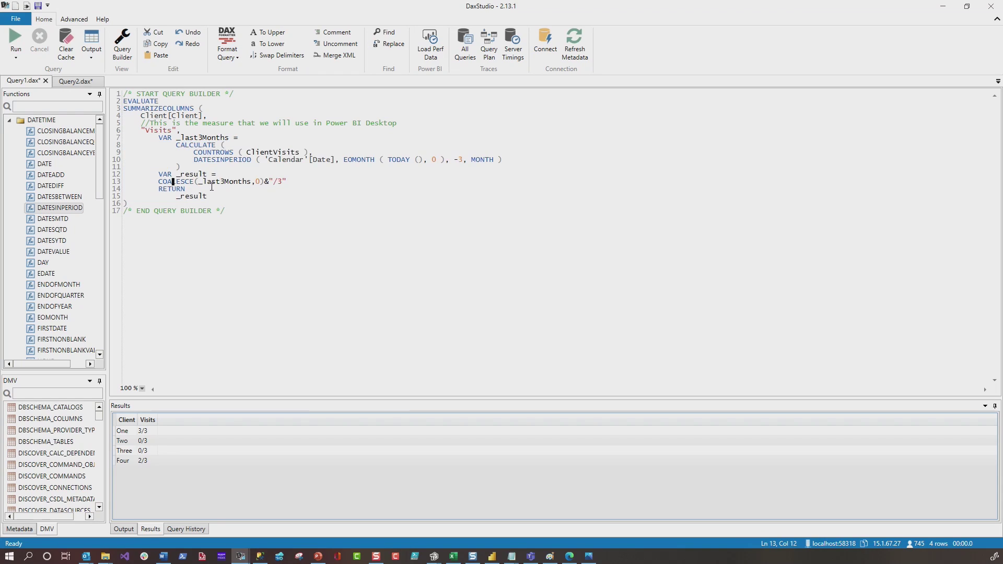
drag(181, 174, 123, 139)
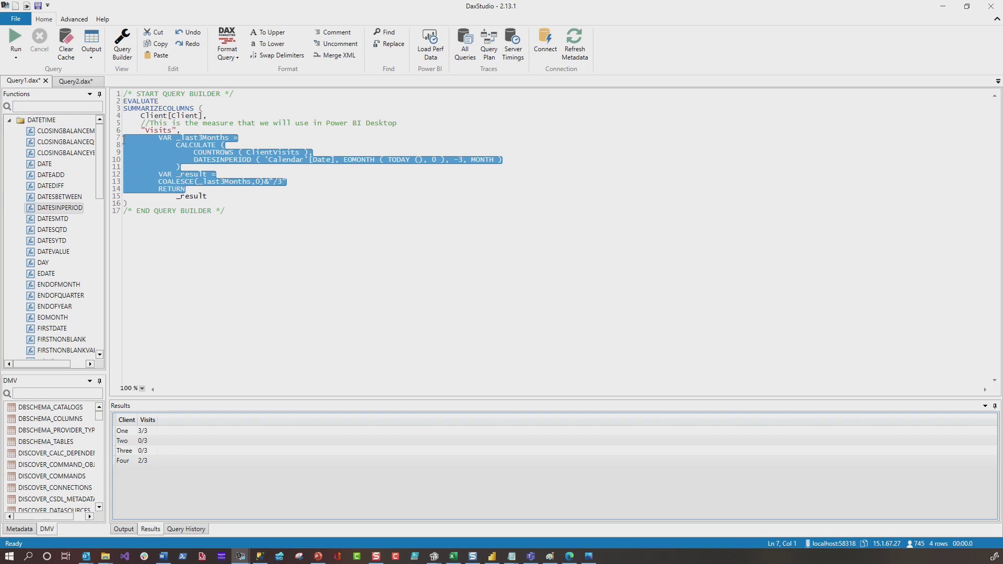
click(231, 33)
click(265, 123)
click(225, 39)
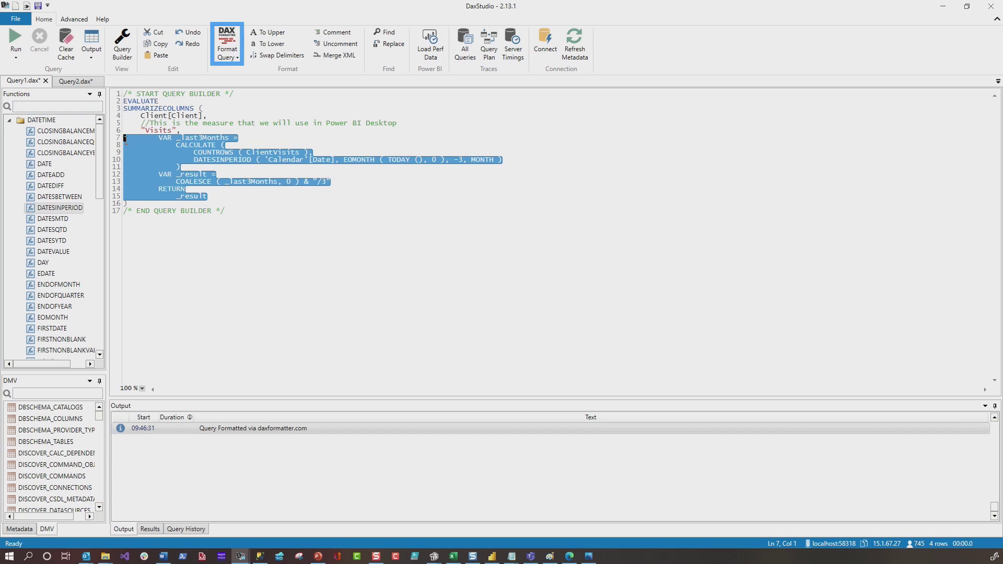
click(492, 557)
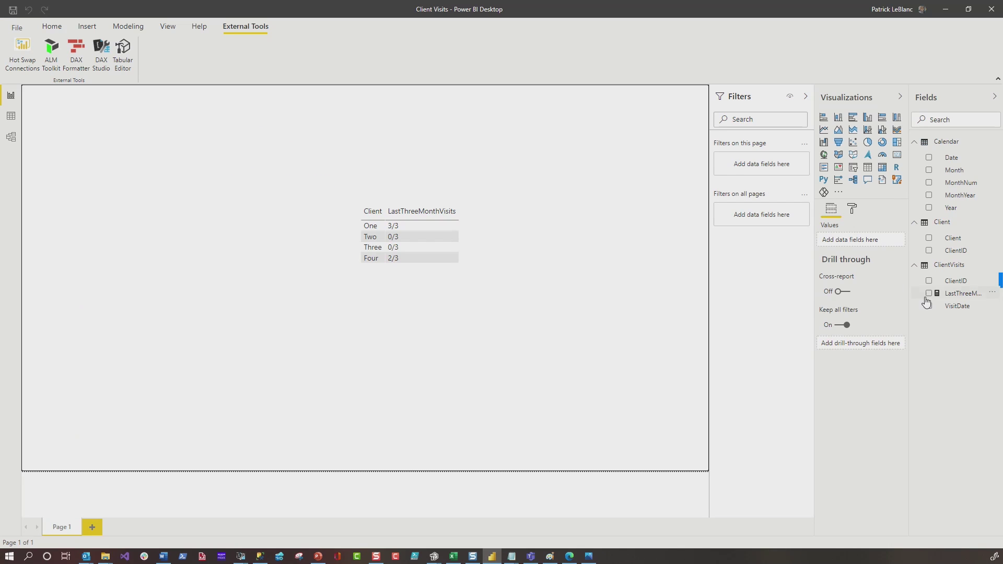
- Create the Final 3 MOnths measure in ClientVisits from the pasted DAX and add it to the client table
right_click(949, 267)
click(878, 285)
text(Final 3 MOnths =)
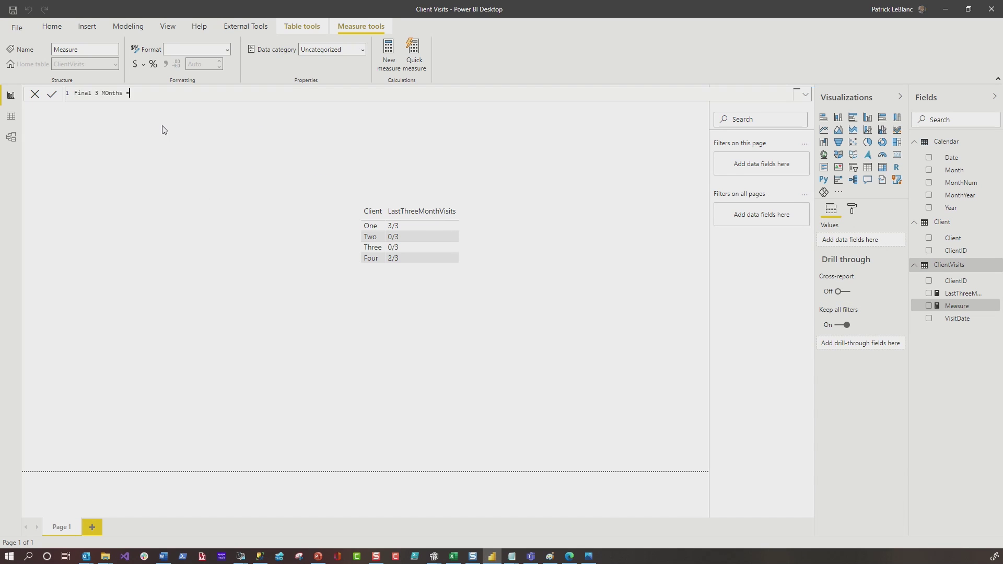
key(ctrl+v)
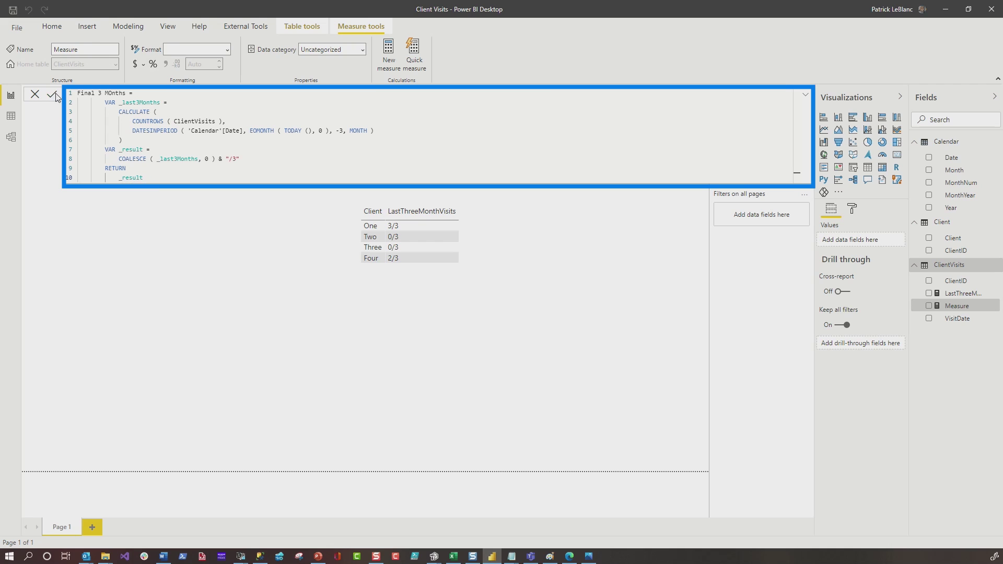
click(53, 95)
click(491, 241)
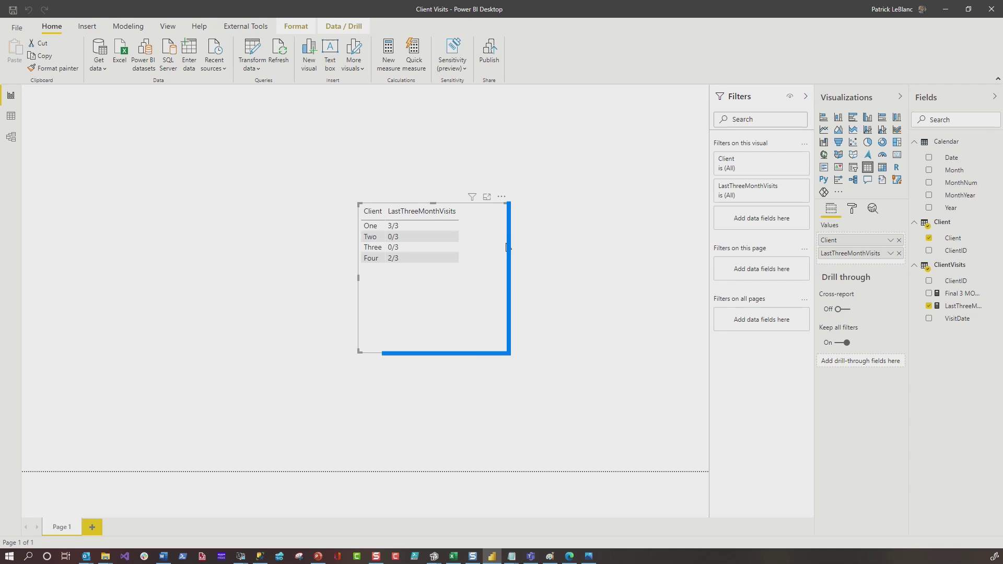
click(930, 294)
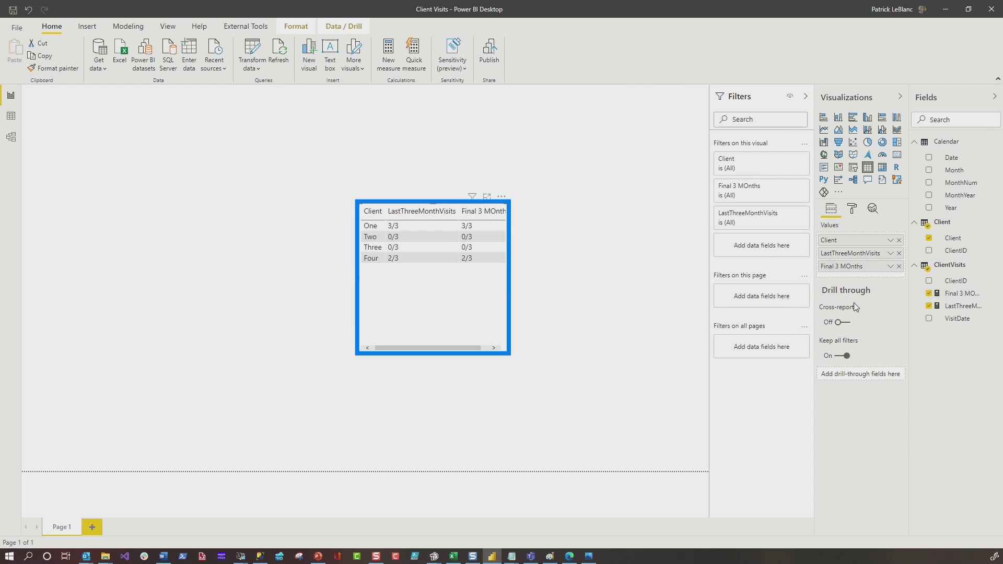